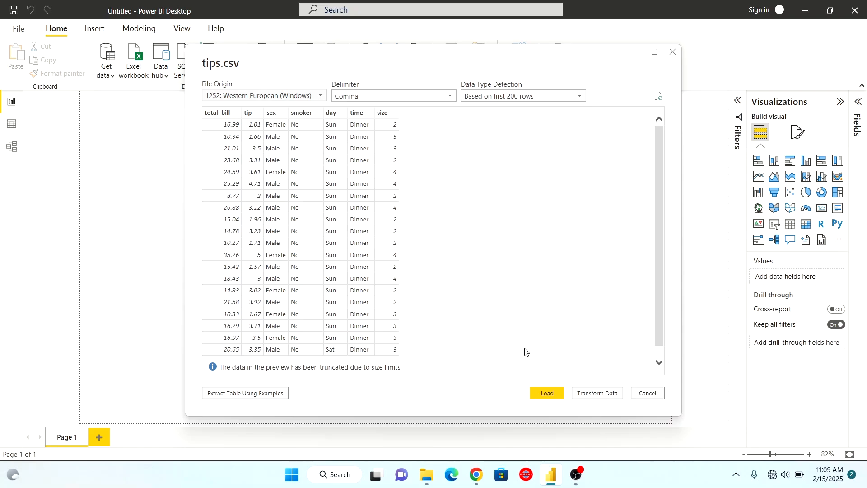
- Load the tips.csv data and create a column chart of the sum of tip by day
left_click(548, 393)
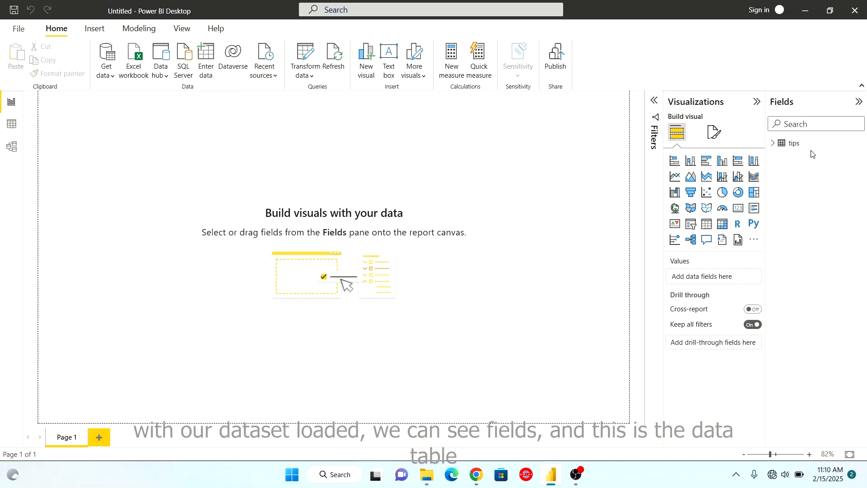
left_click(772, 148)
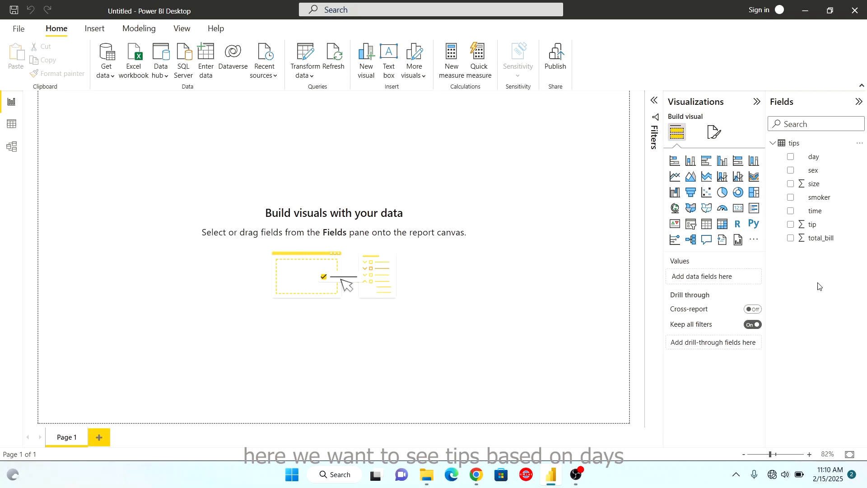
left_click(791, 225)
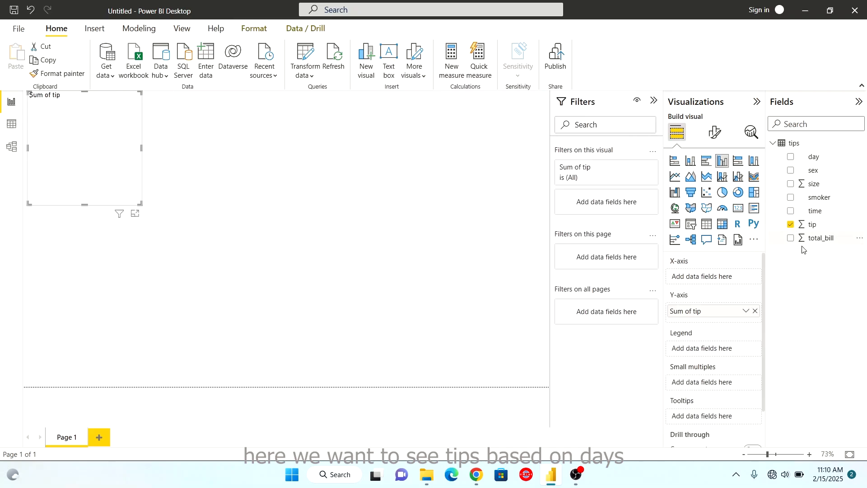
left_click(791, 157)
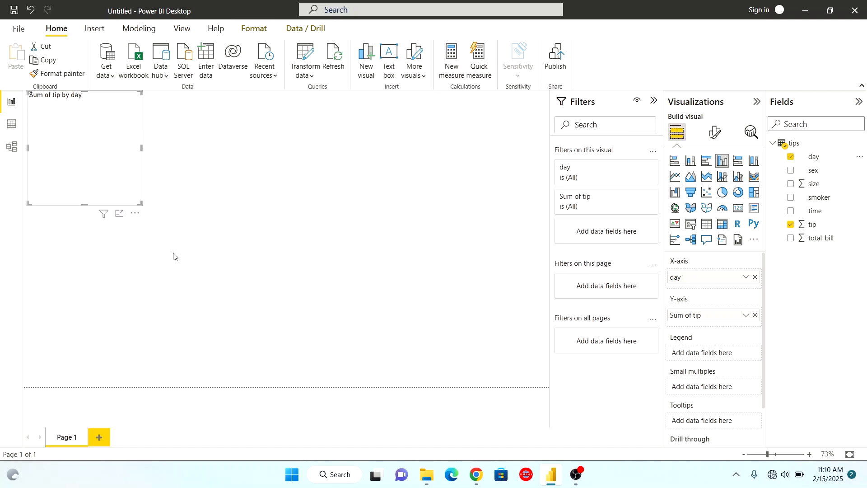
- Enlarge the tip-by-day column chart to more than half the canvas width and convert it to a pie chart
left_click_drag(140, 203, 195, 228)
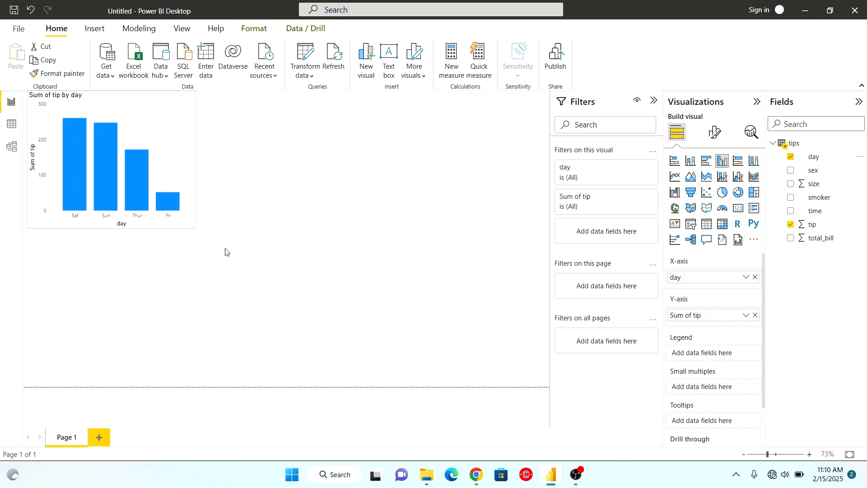
left_click_drag(225, 252, 342, 313)
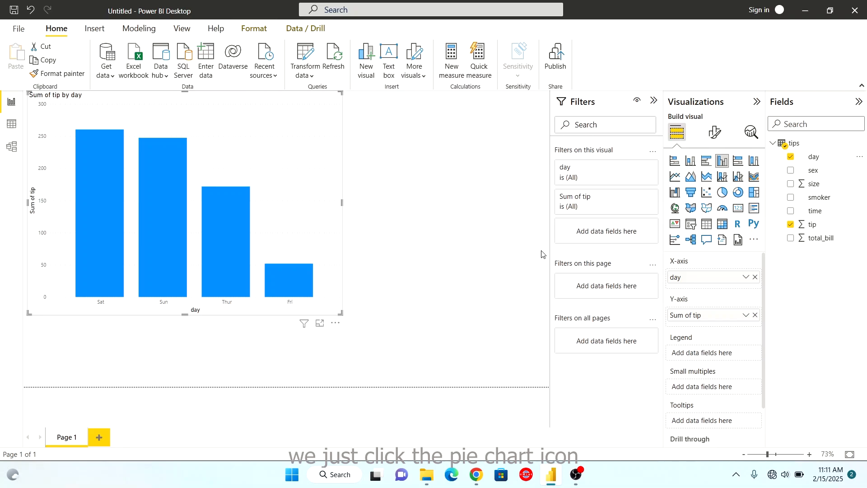
left_click(723, 193)
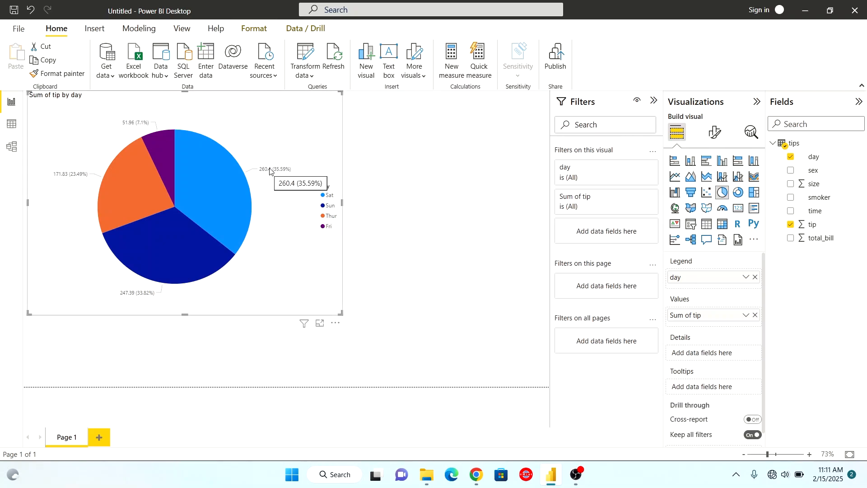
- Change the Thur slice of the pie chart to the gold-yellow colour
left_click(712, 134)
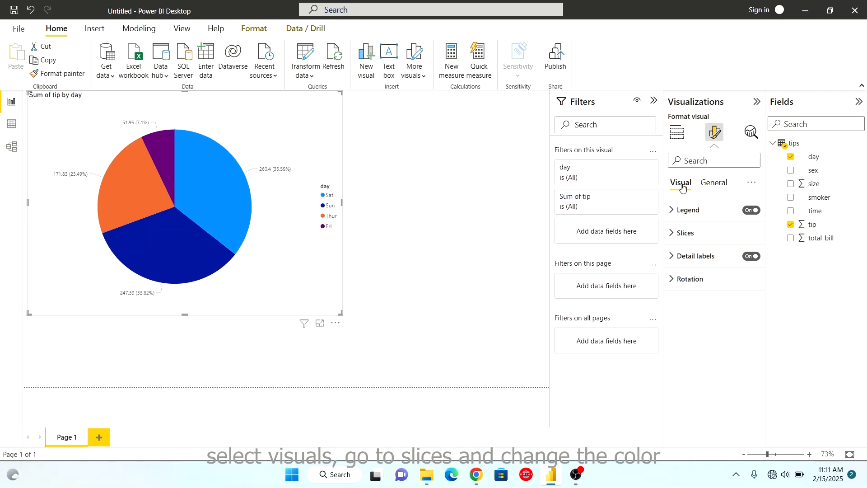
left_click(671, 235)
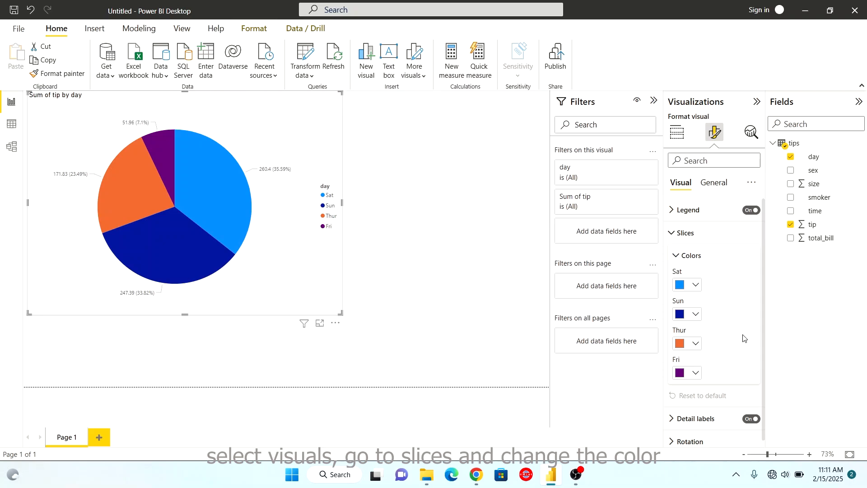
left_click(695, 344)
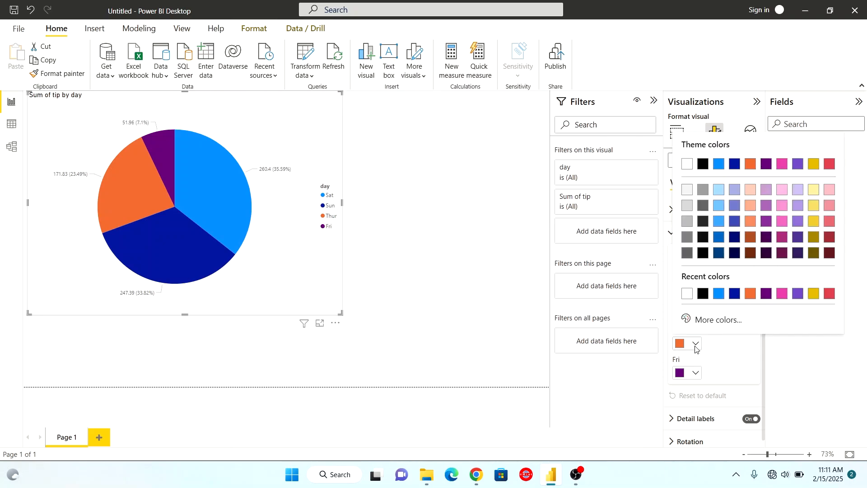
left_click(819, 295)
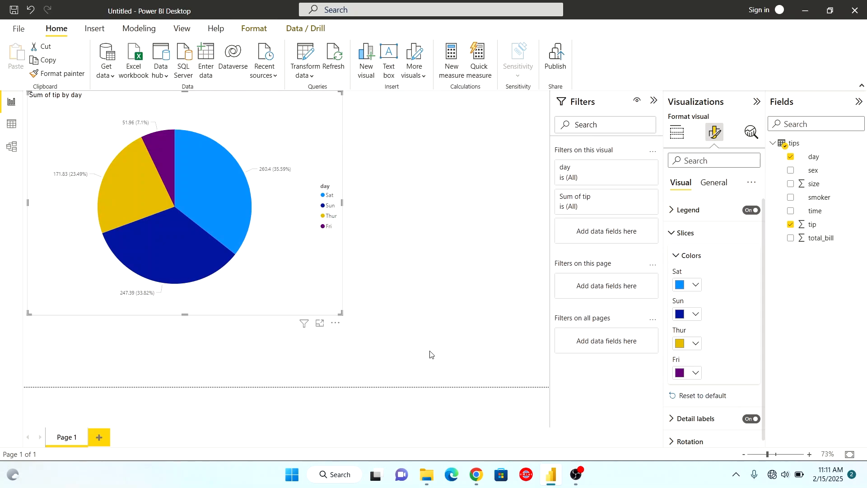
left_click(690, 232)
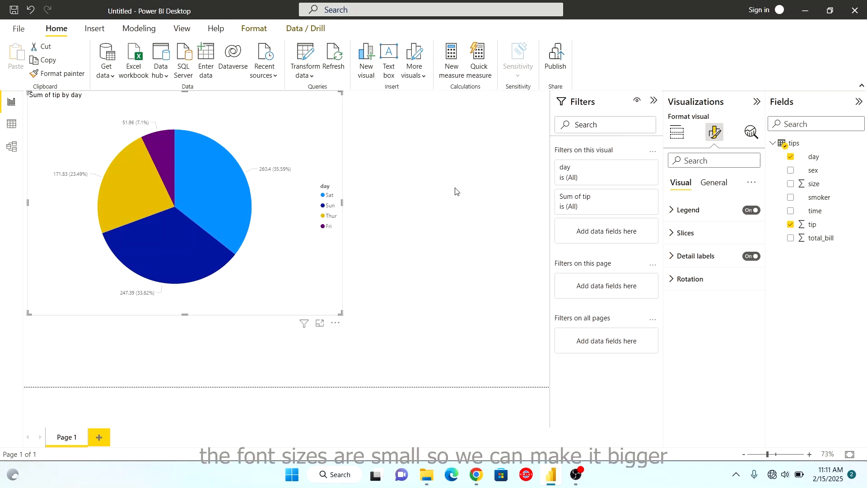
- Set the pie chart's detail label font size to 15 and its label contents to Percent of total
left_click(672, 256)
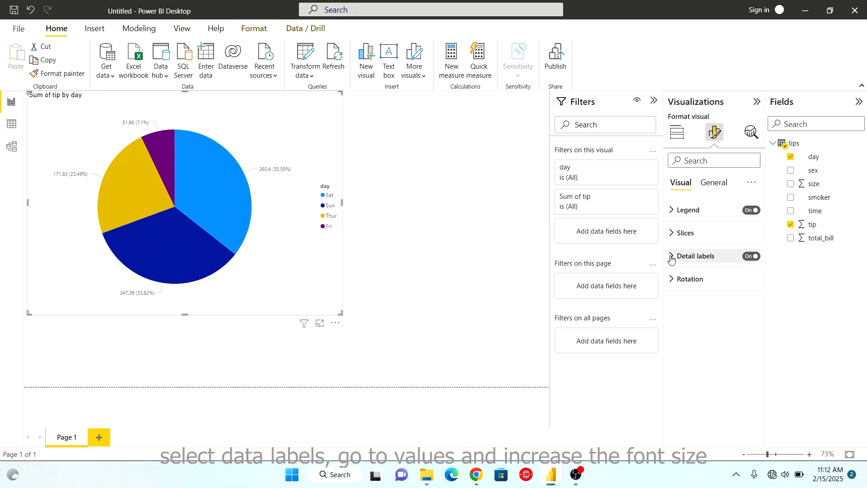
left_click(678, 382)
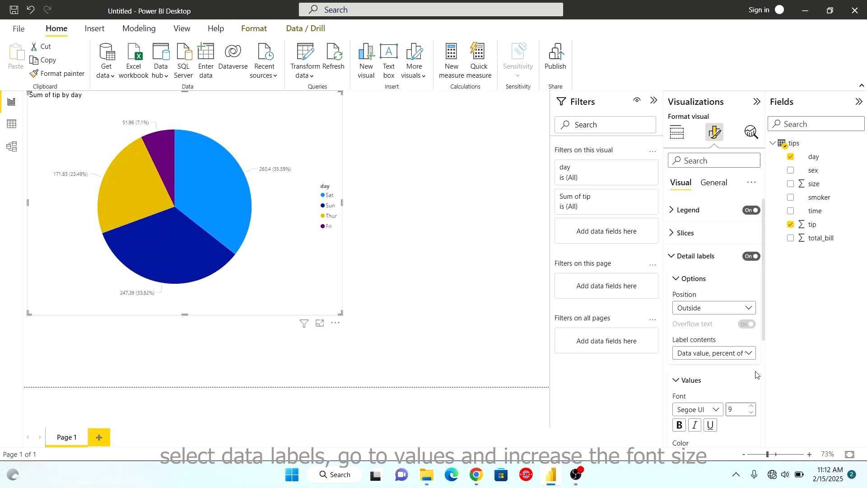
left_click_drag(764, 309, 761, 364)
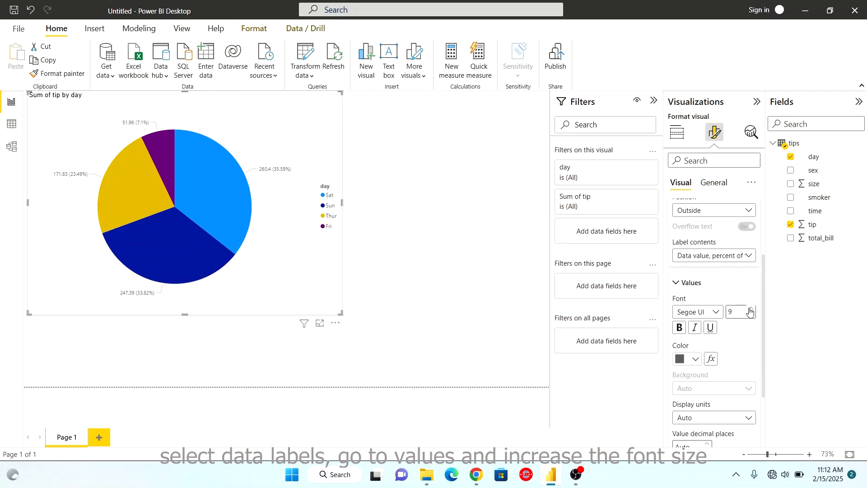
left_click(750, 310)
left_click(750, 309)
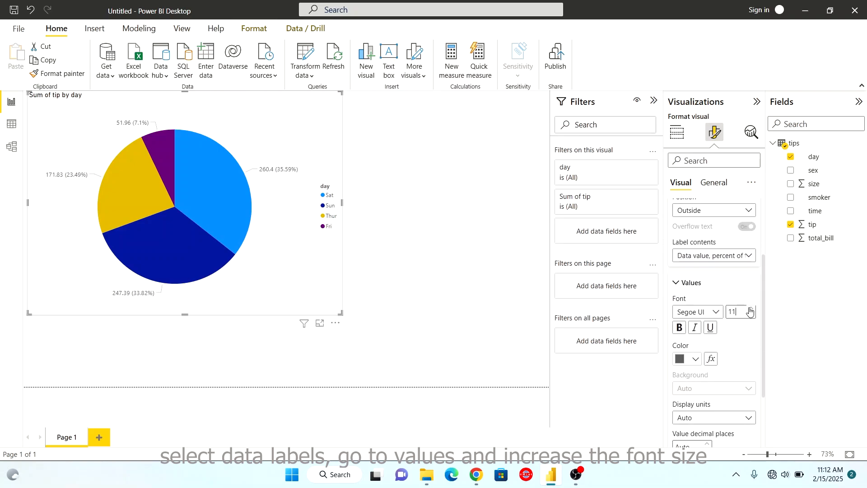
left_click(749, 310)
left_click(749, 310)
left_click(749, 309)
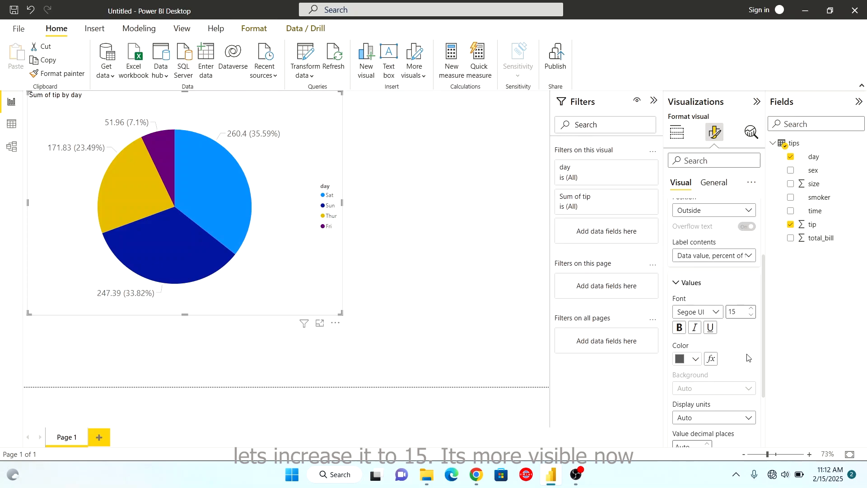
left_click(722, 256)
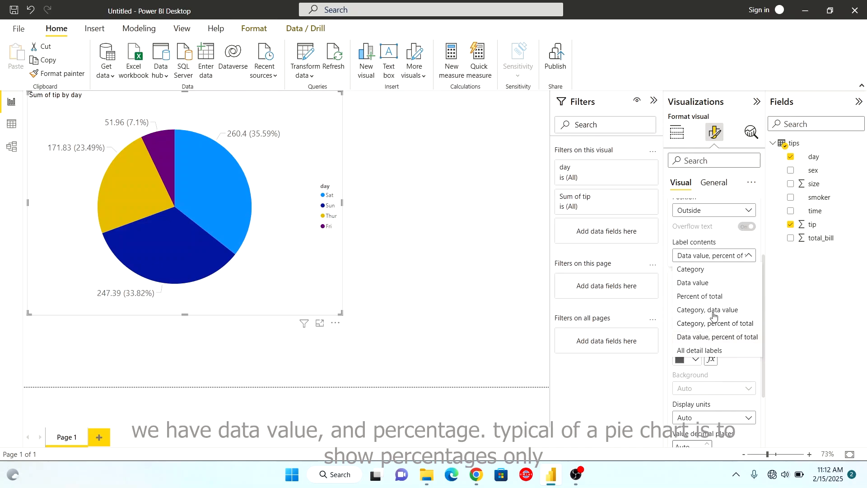
left_click(704, 298)
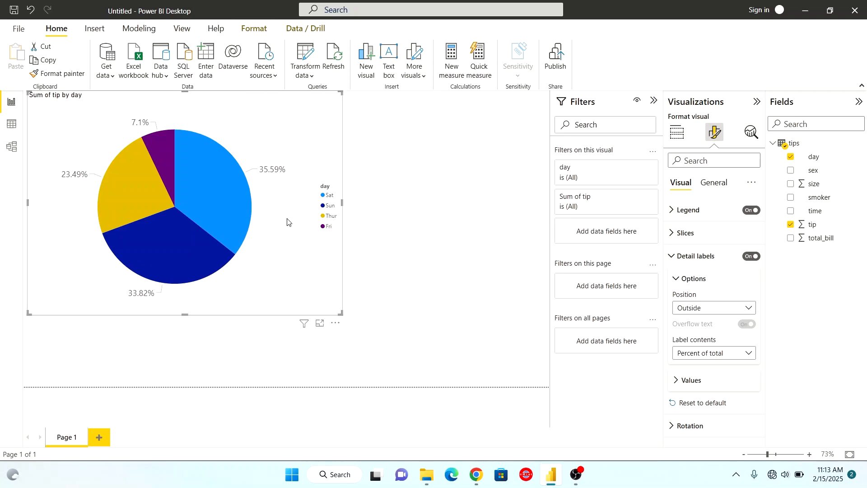
- Try the Inside position for the pie chart's detail labels and return them to Outside
left_click(752, 309)
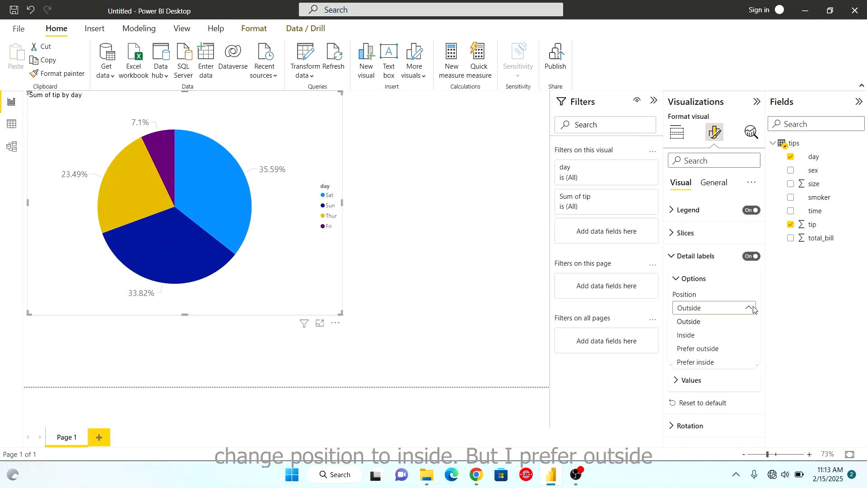
left_click(696, 336)
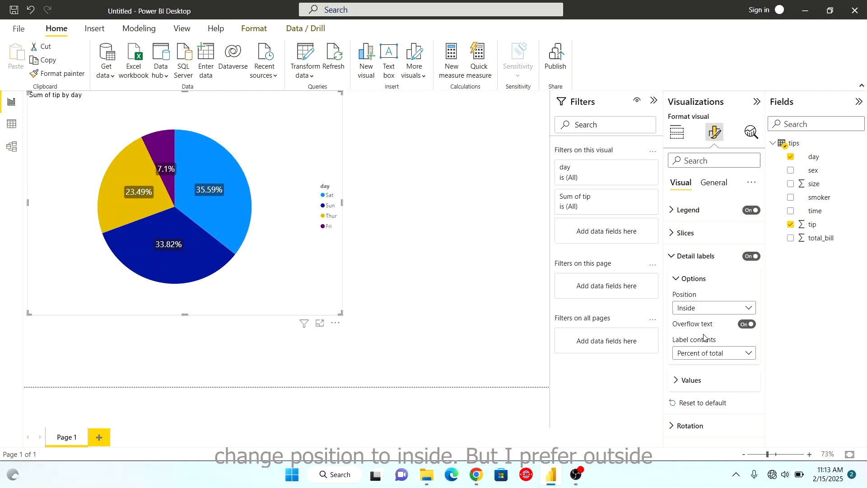
left_click(751, 308)
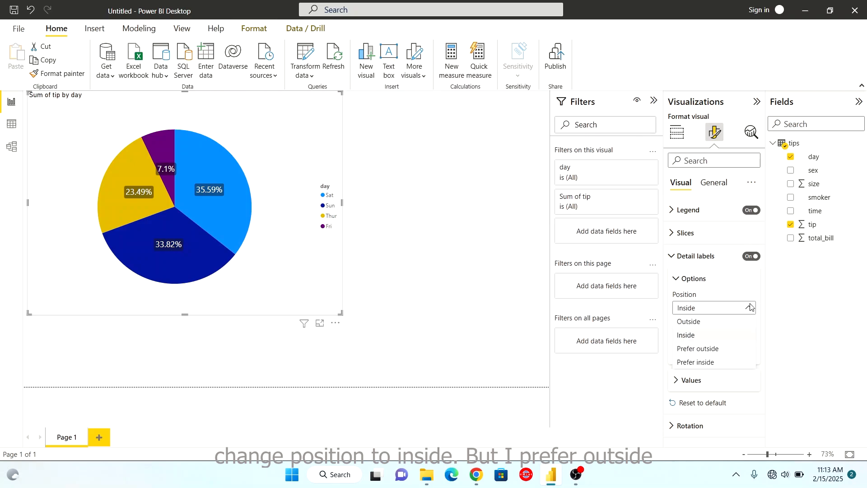
left_click(699, 325)
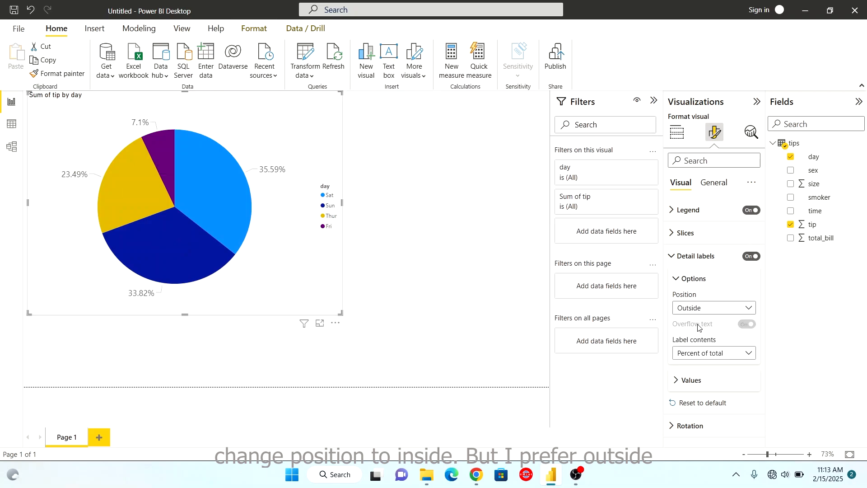
- Set the legend's text size to 19 and shrink the pie chart slightly from its lower corner
left_click(682, 210)
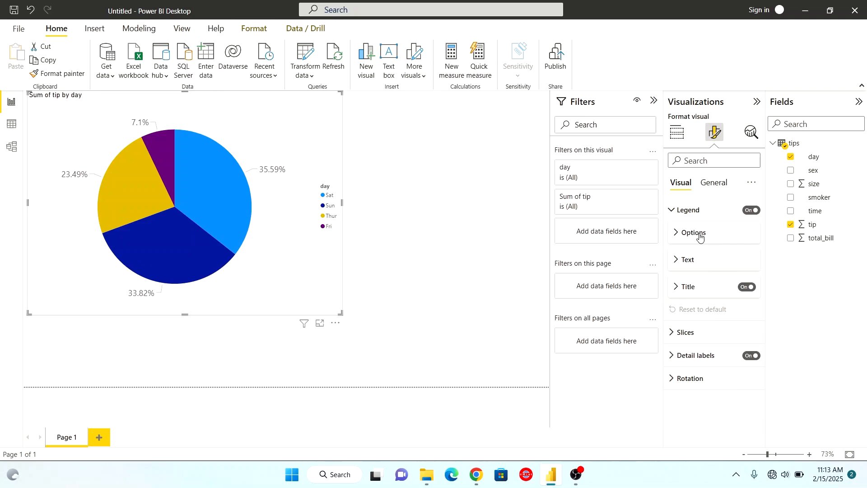
left_click(672, 209)
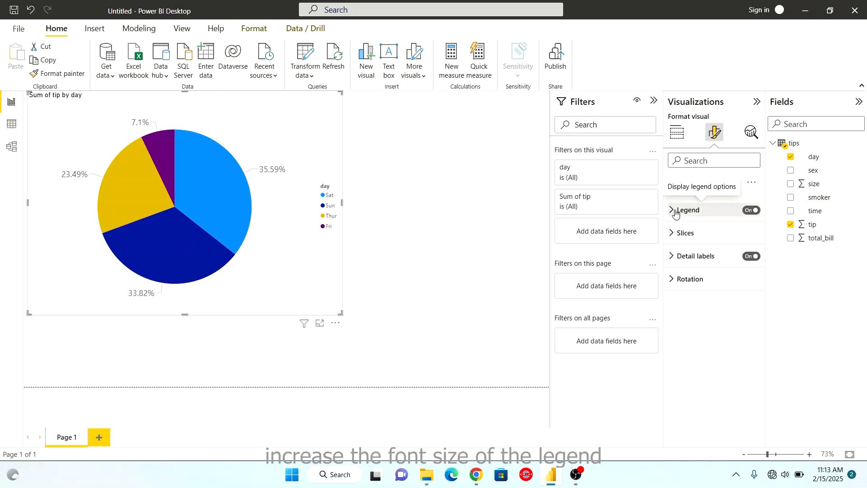
left_click(676, 212)
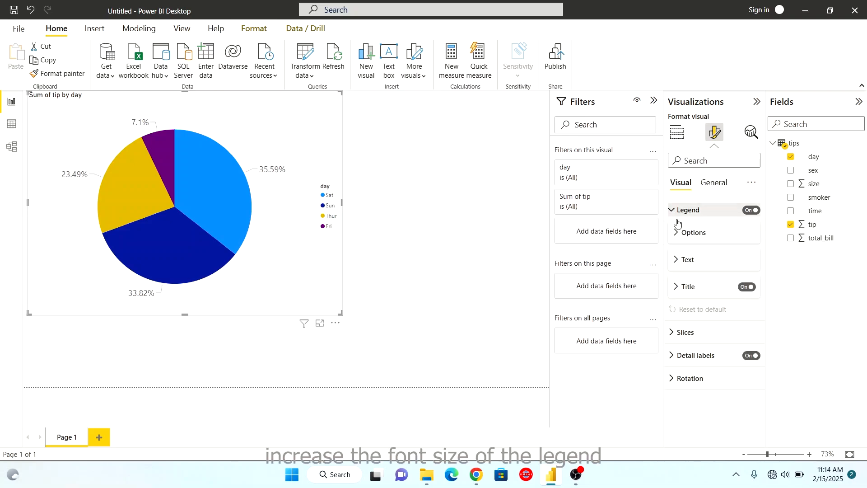
left_click(676, 265)
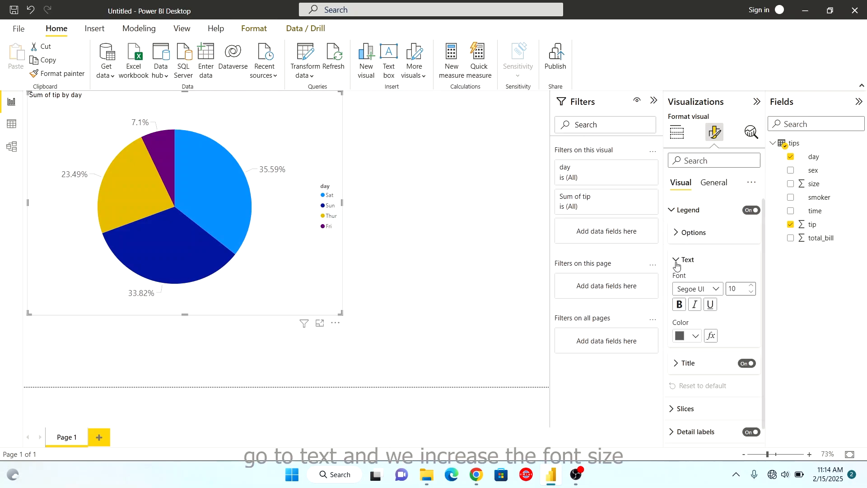
left_click(751, 286)
left_click(752, 285)
left_click(751, 285)
left_click(751, 285)
left_click(751, 285)
left_click(752, 286)
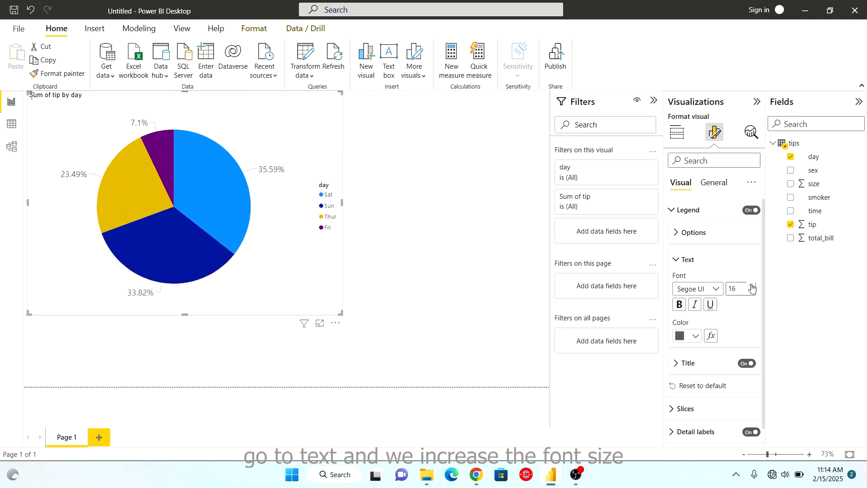
left_click(751, 285)
left_click(752, 285)
left_click(751, 285)
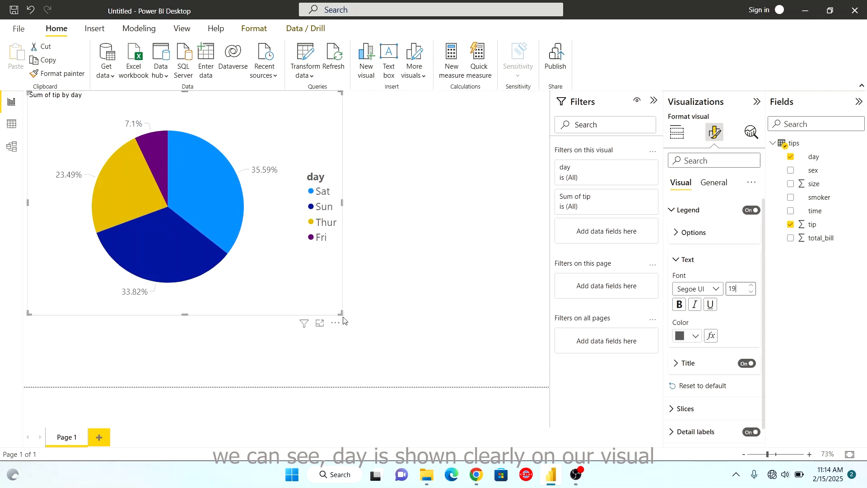
left_click(317, 305)
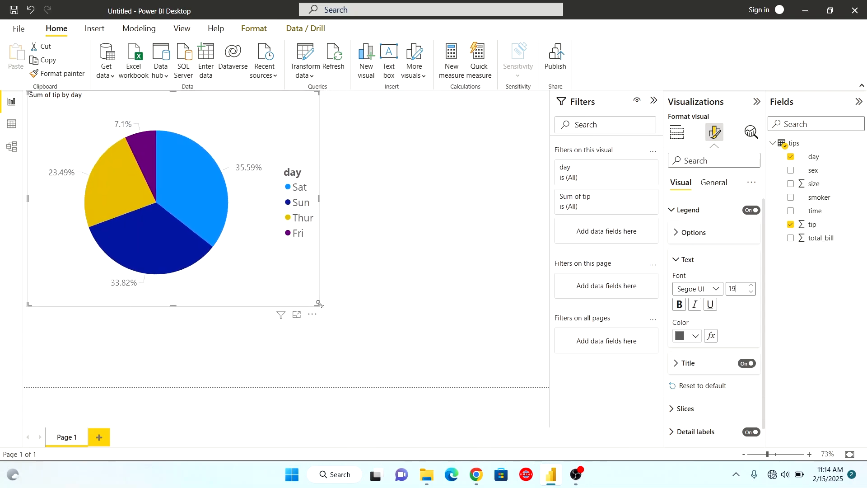
- Shorten the pie chart's title to "tip by day"
left_click(673, 216)
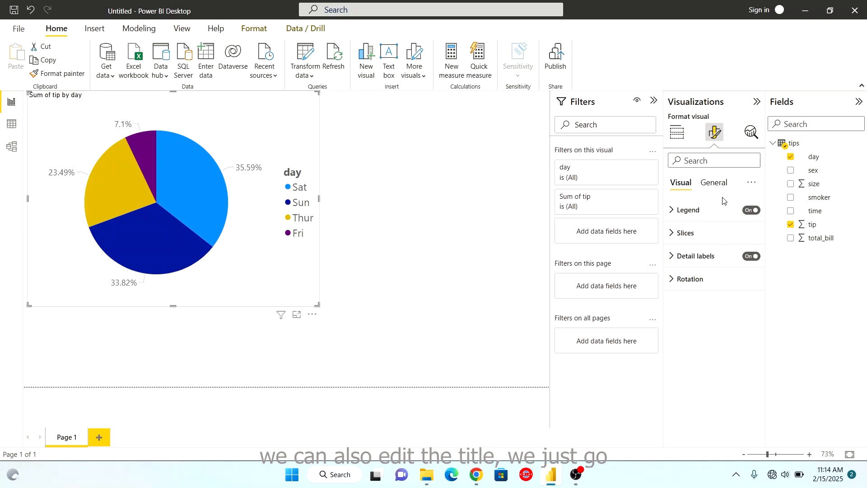
left_click(715, 184)
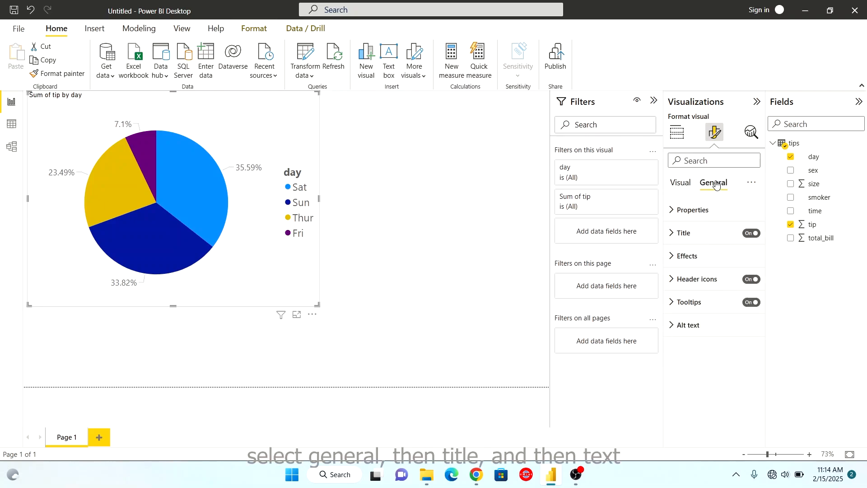
left_click(672, 233)
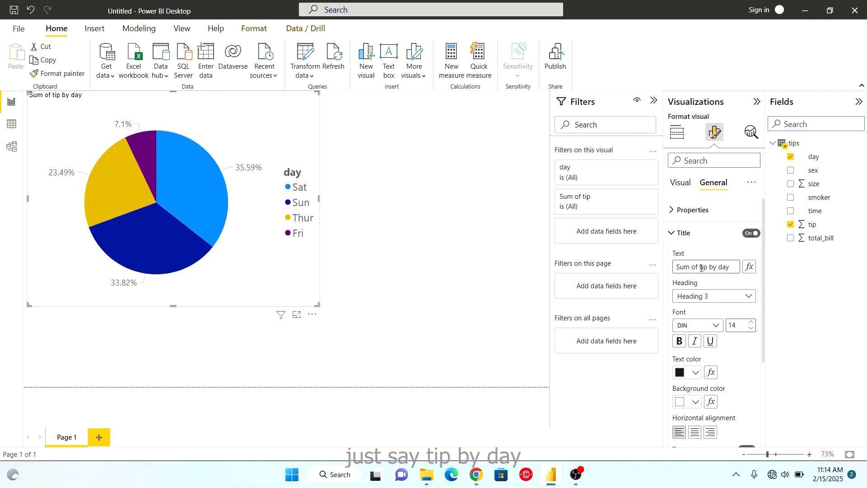
left_click_drag(699, 267, 650, 273)
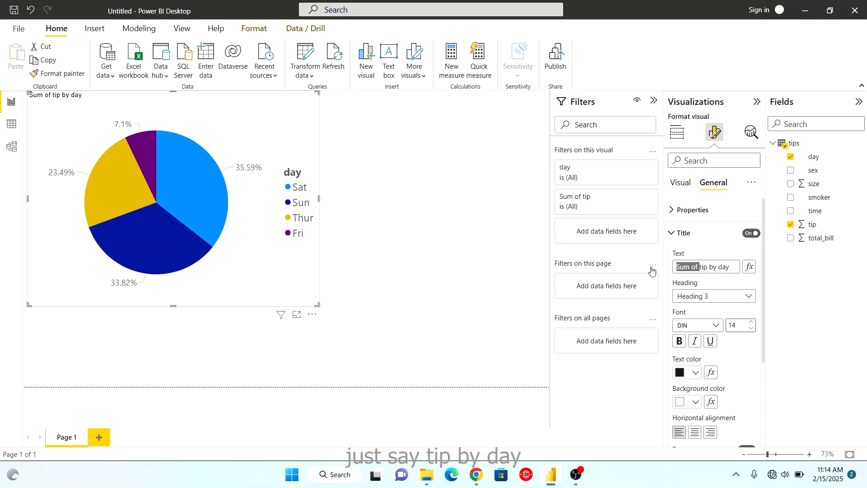
key("BackSpace")
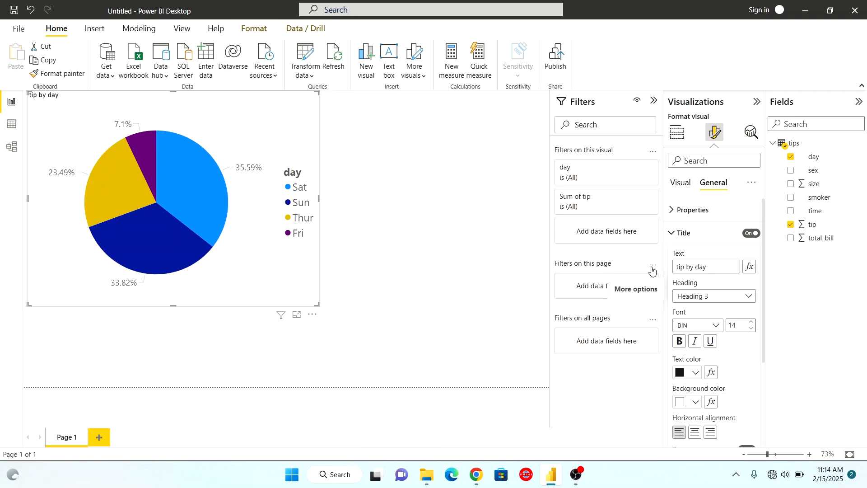
- Extend the pie chart's title text to "Pie Chart for tip by day"
type("P")
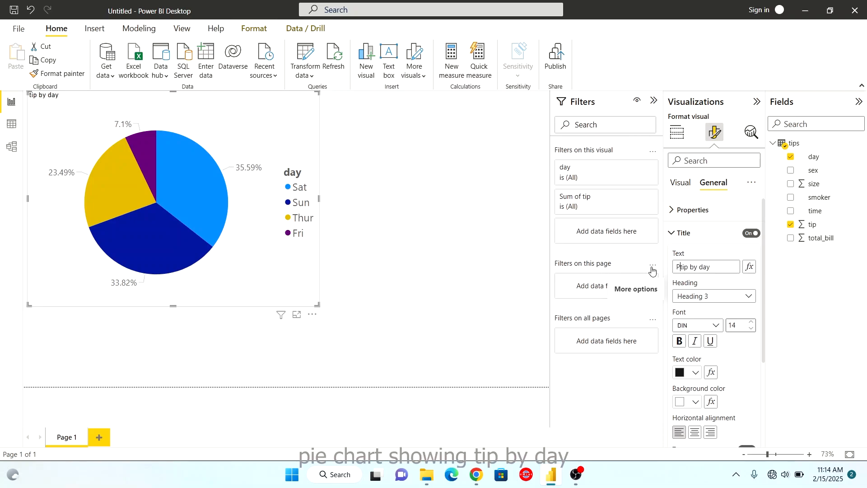
type("ie Chart ")
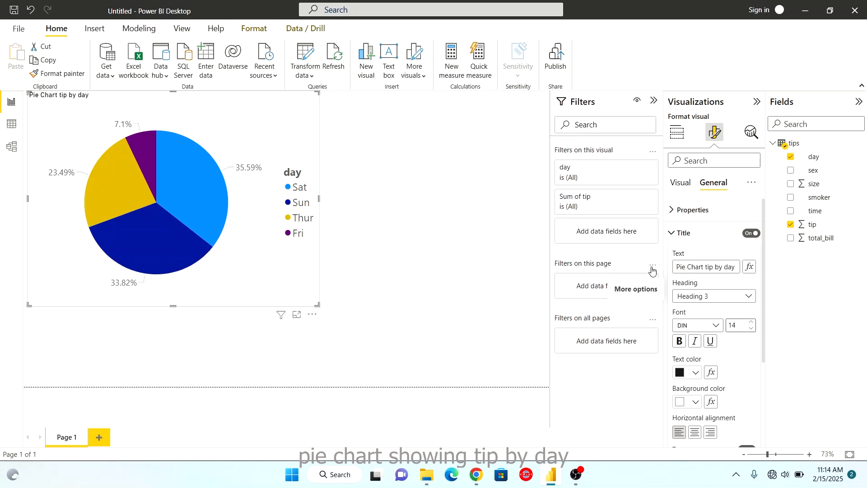
type("for")
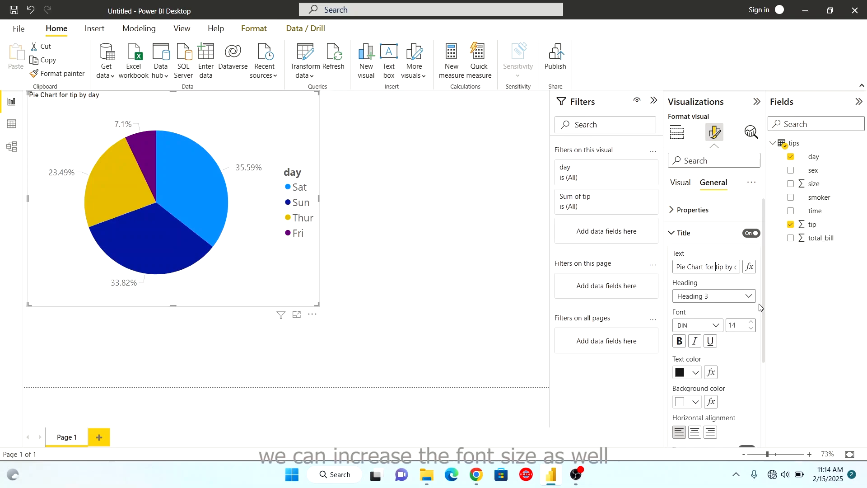
- Set the pie chart title's font size to 24 and center it horizontally
left_click(753, 323)
left_click(752, 324)
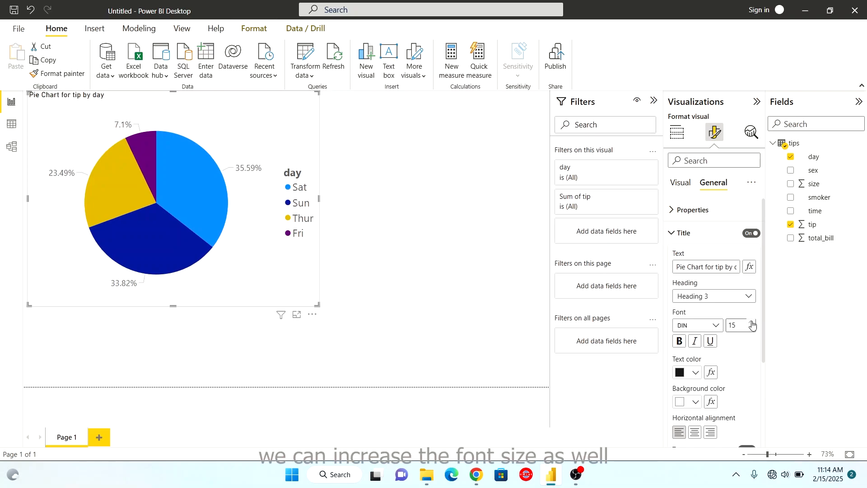
left_click(753, 323)
left_click(752, 323)
left_click(753, 324)
left_click(753, 324)
left_click(753, 324)
left_click(753, 324)
left_click(753, 323)
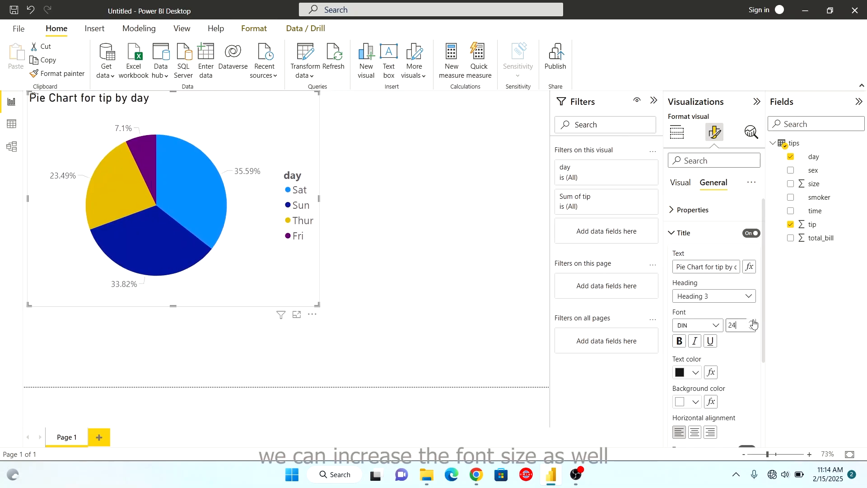
left_click(753, 324)
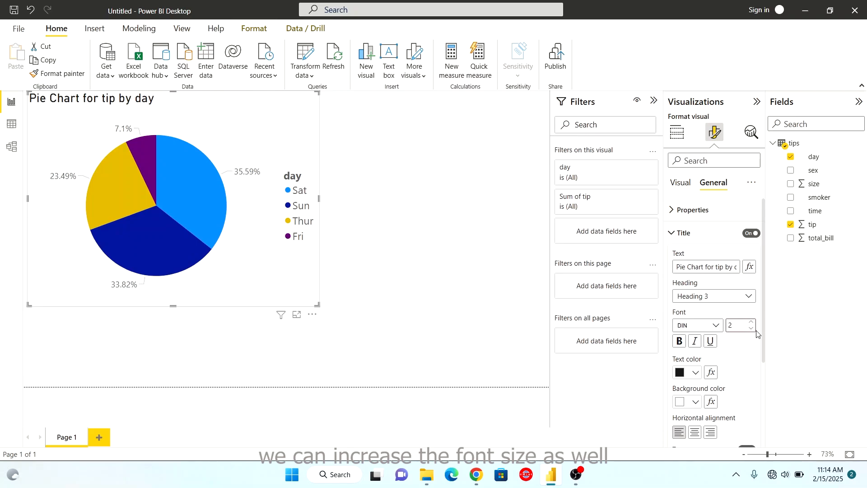
type("4")
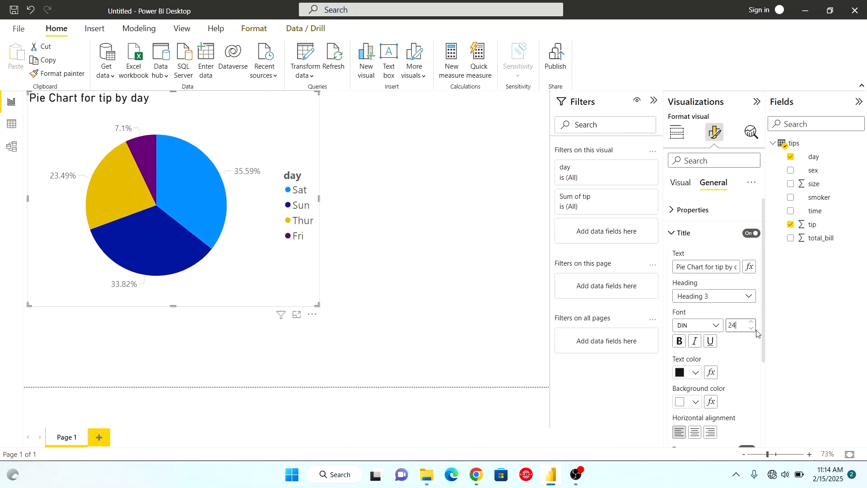
left_click(695, 433)
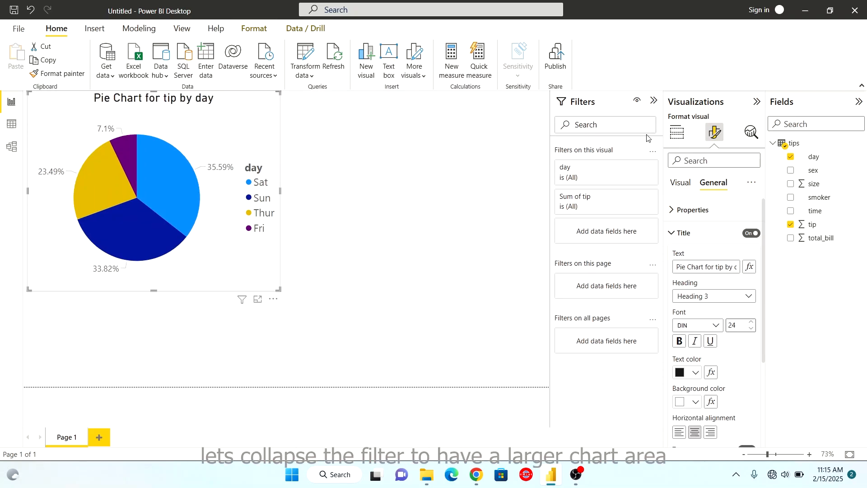
- Collapse the Filters pane and create a donut chart of tip by time in the empty area beside the pie chart
left_click(654, 102)
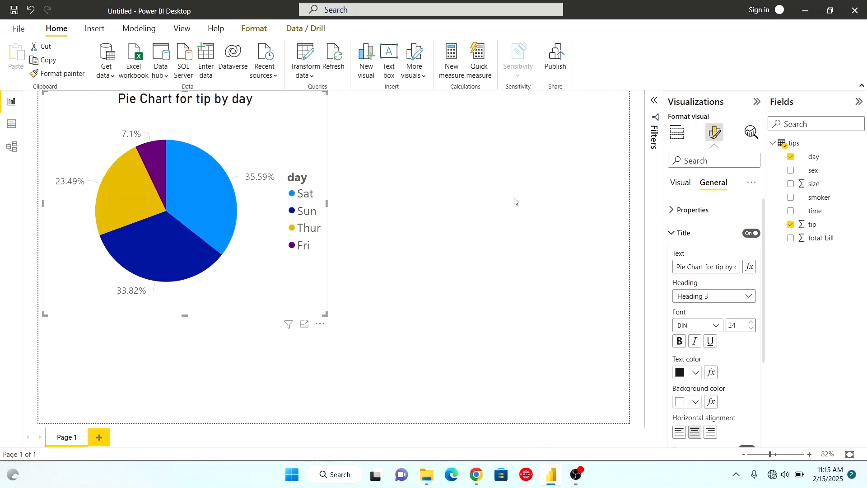
left_click(479, 187)
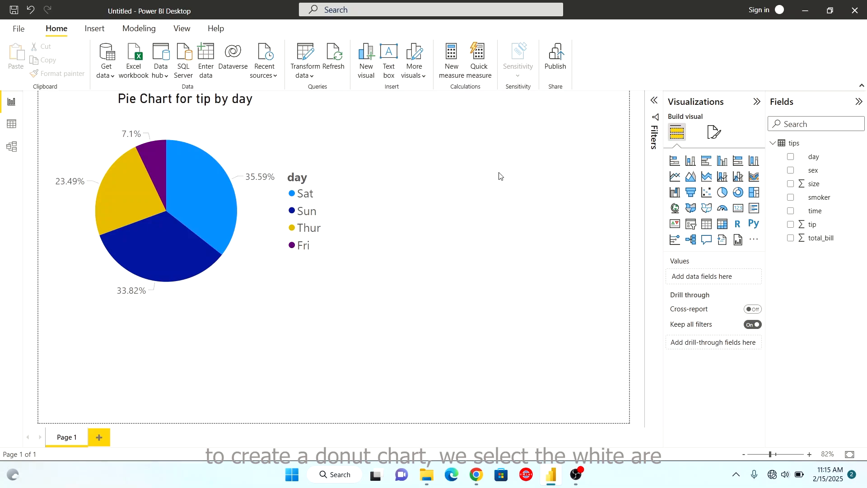
left_click(791, 211)
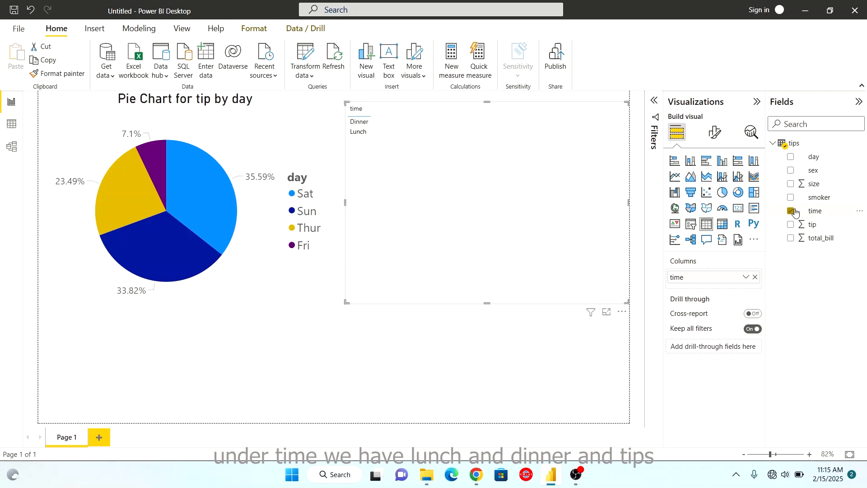
left_click(791, 224)
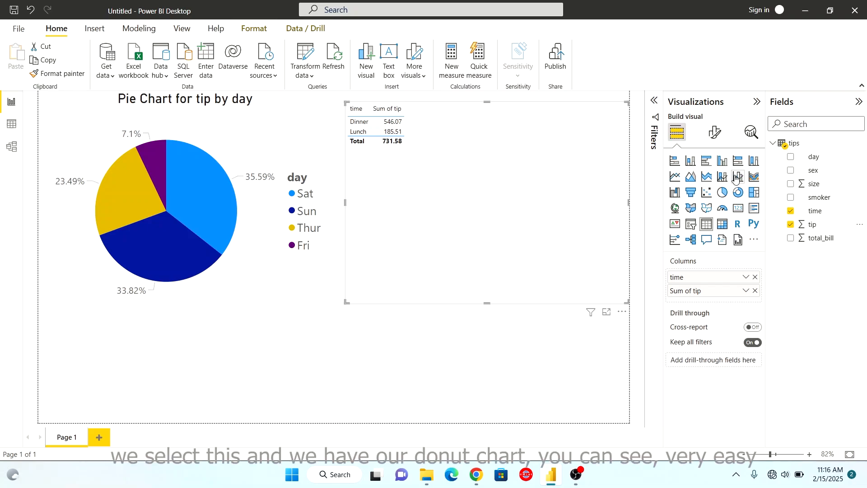
left_click(743, 196)
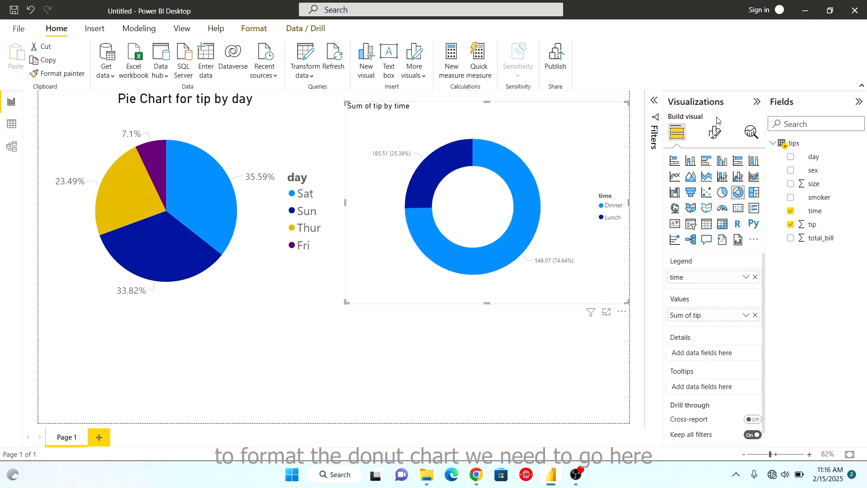
- Review the donut chart's slice colors and the color choices for the Dinner slice
left_click(713, 135)
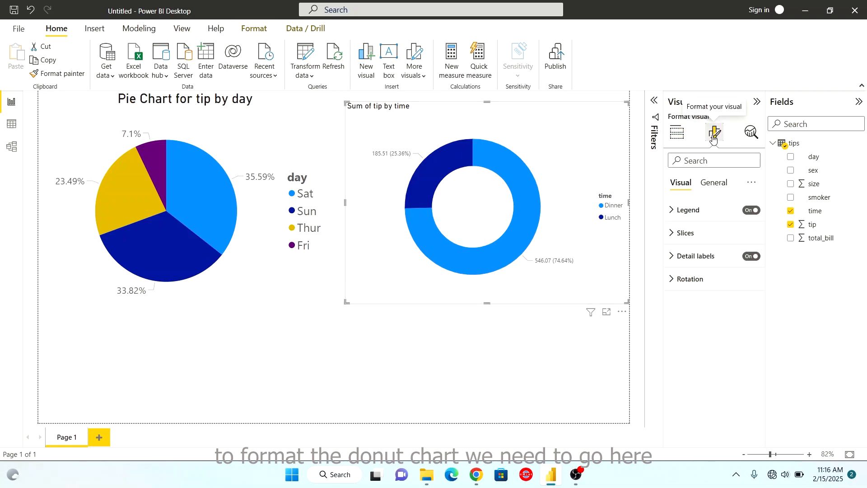
left_click(674, 243)
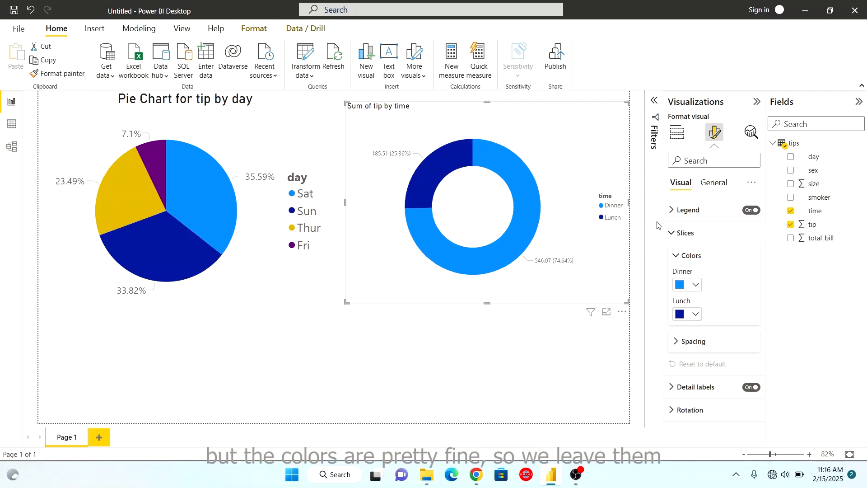
left_click(695, 285)
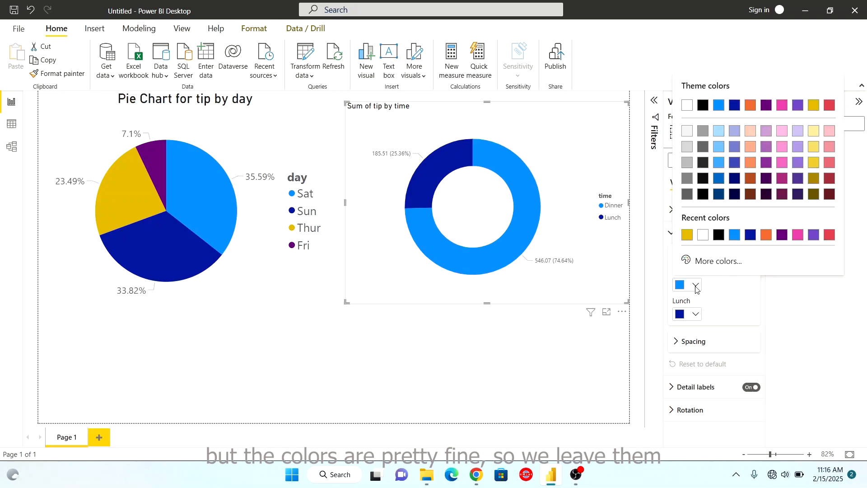
left_click(736, 307)
left_click(673, 237)
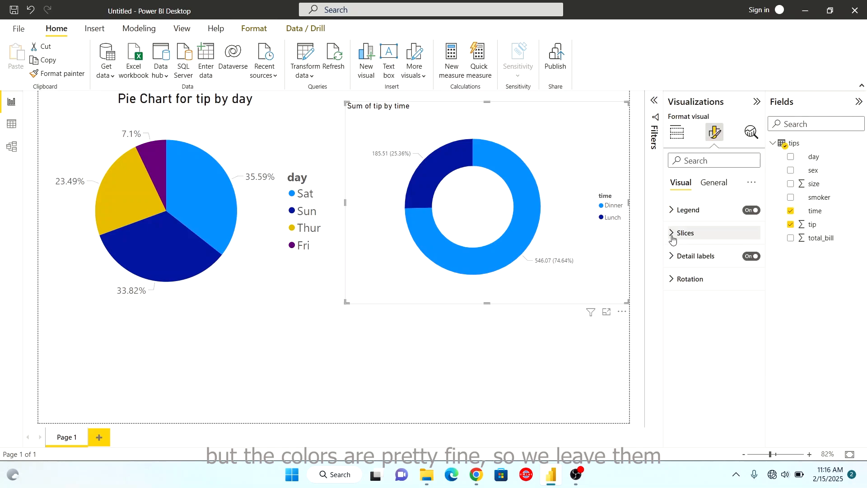
- Set the position of the donut chart's detail labels to Inside
left_click(674, 263)
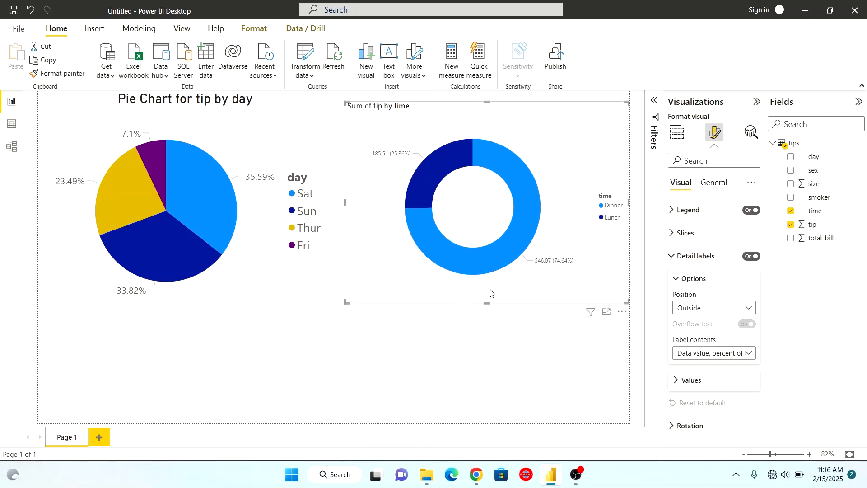
left_click(749, 309)
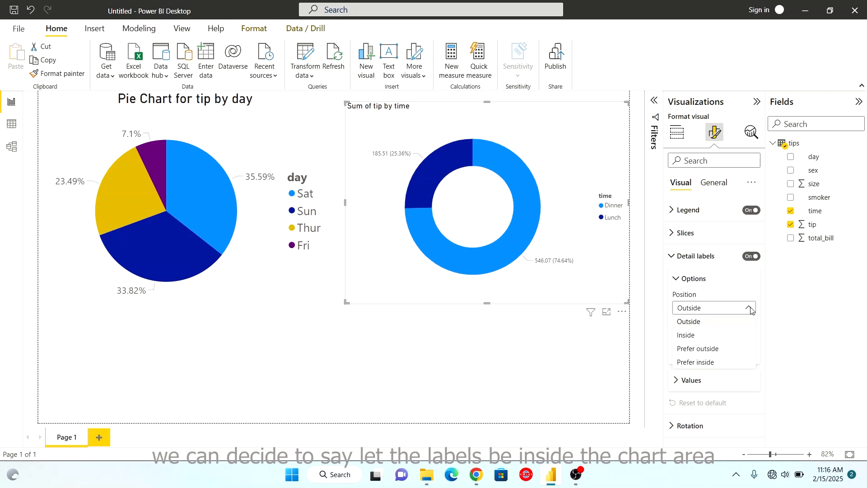
left_click(687, 335)
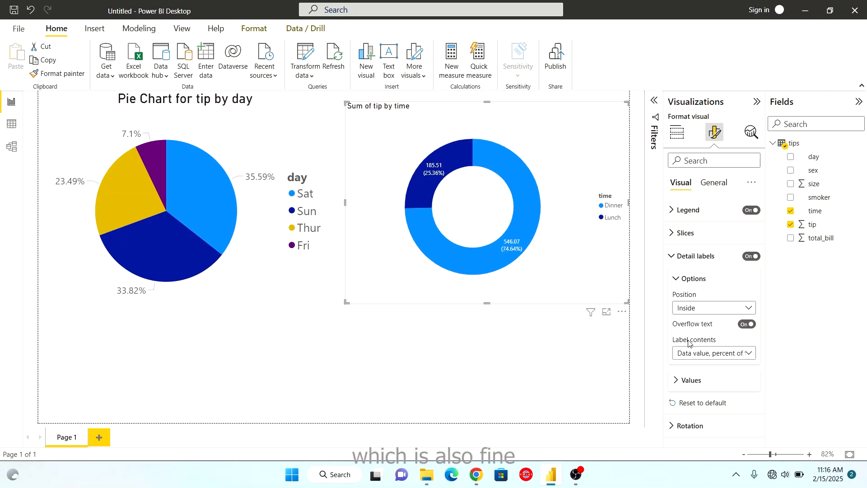
left_click(673, 257)
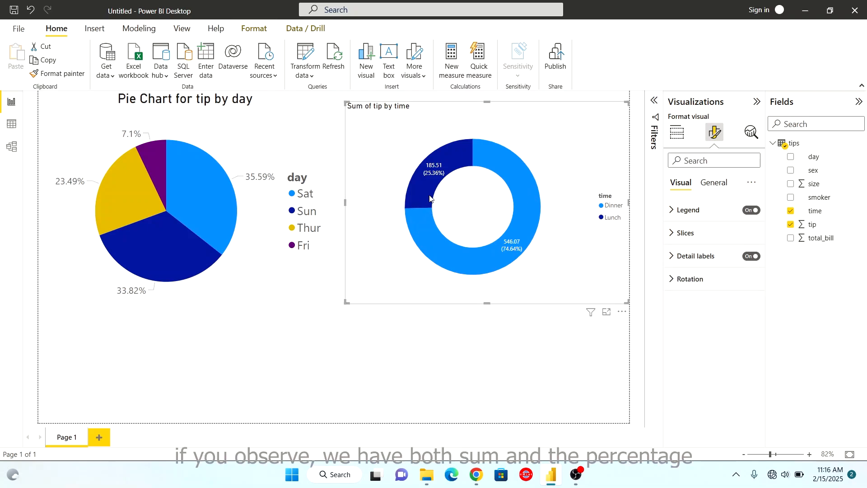
- Try Data value as the donut chart's detail label contents and settle on Percent of total
mouse_move(445, 175)
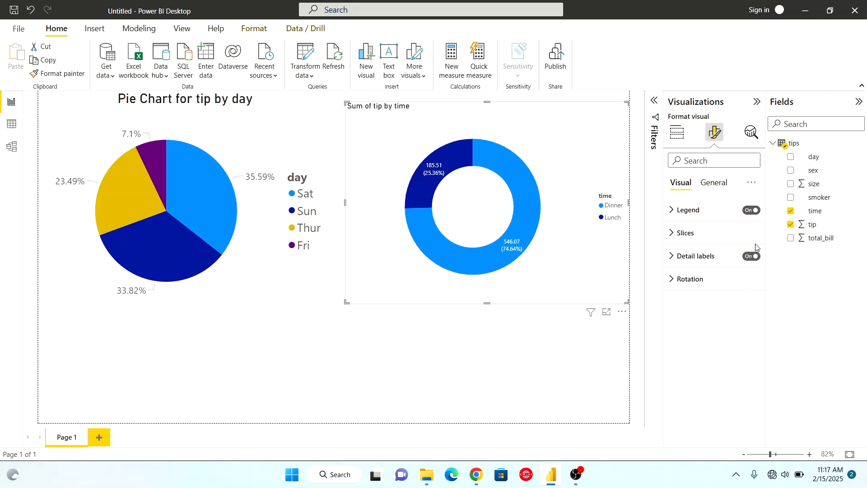
left_click(674, 256)
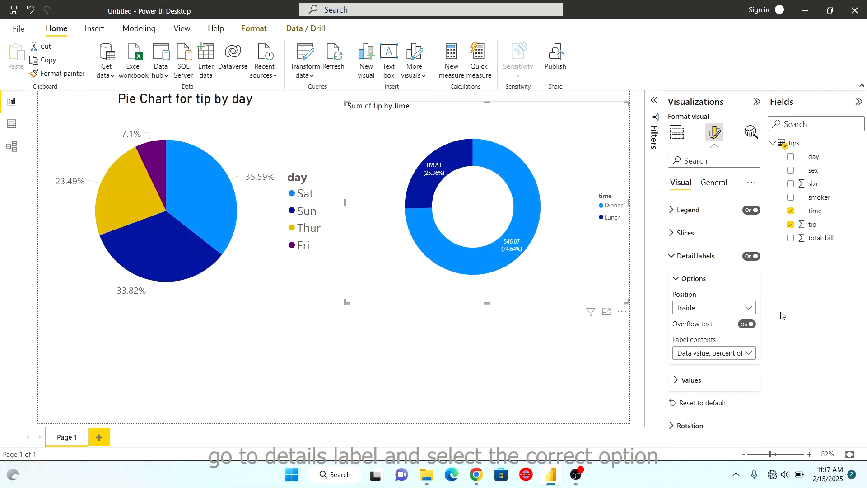
left_click(752, 356)
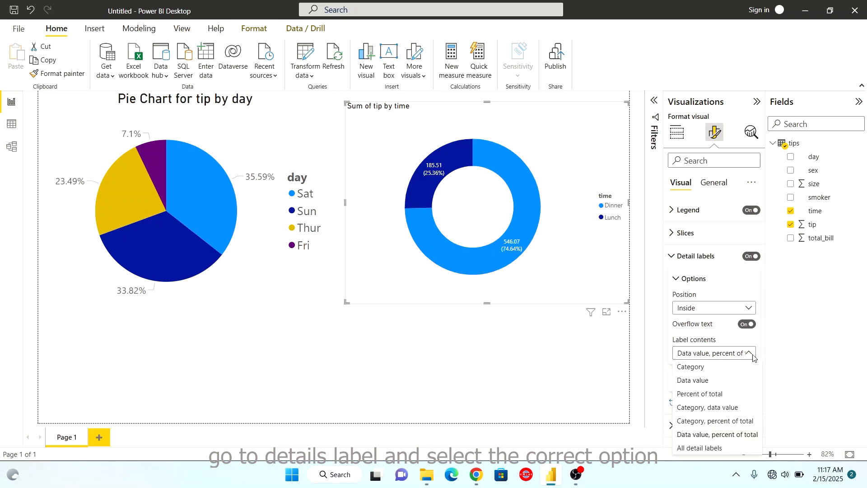
left_click(686, 381)
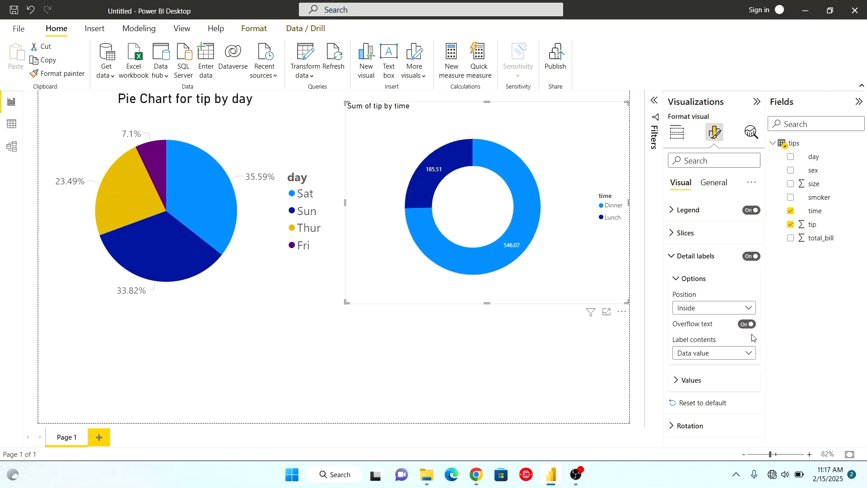
left_click(748, 353)
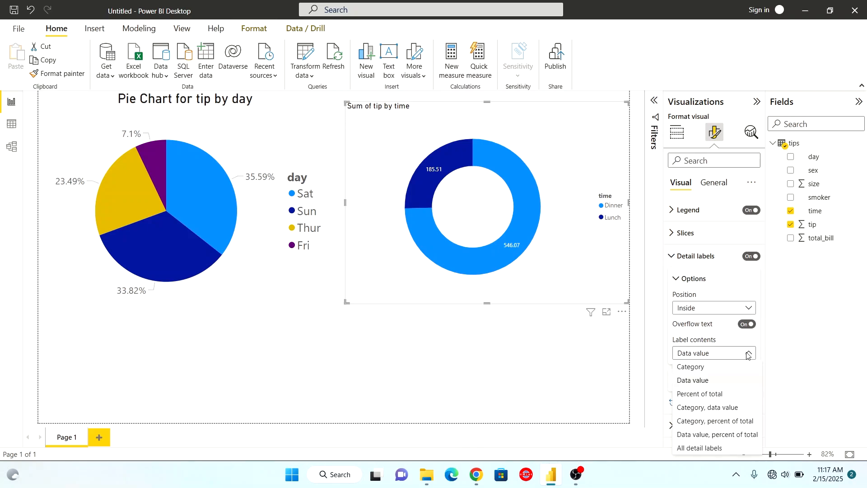
left_click(716, 395)
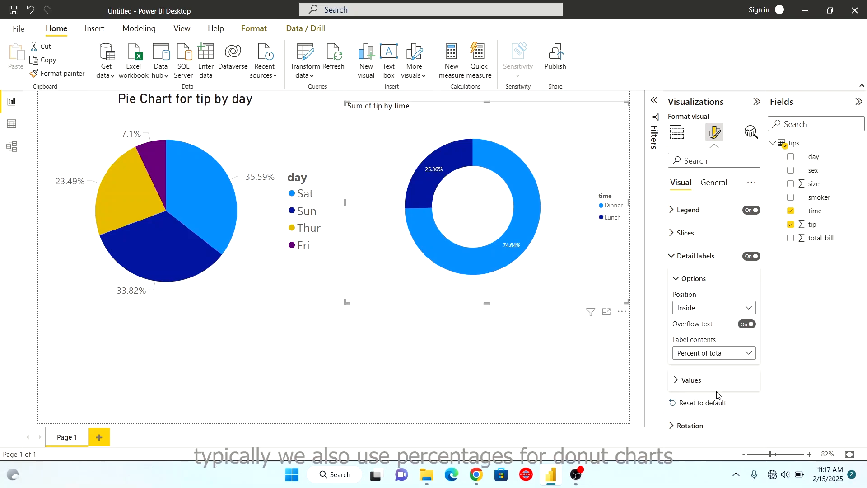
- Increase the font size of the donut chart's detail label values to 11
left_click(679, 382)
scroll(708, 381, "down", 3)
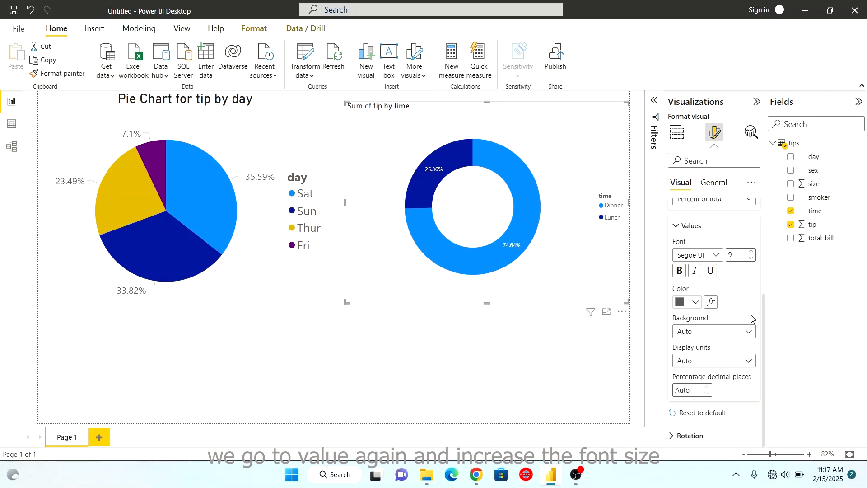
left_click(750, 251)
left_click(750, 251)
left_click(750, 251)
left_click(750, 251)
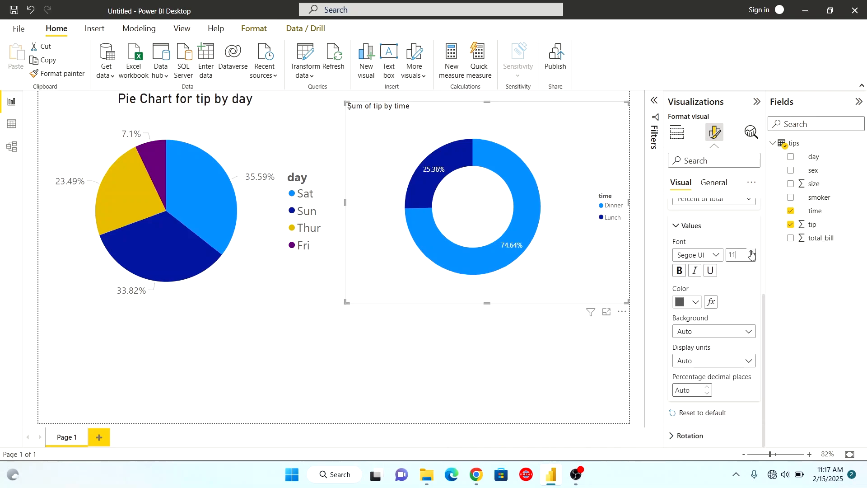
left_click(751, 251)
left_click(752, 259)
left_click(504, 350)
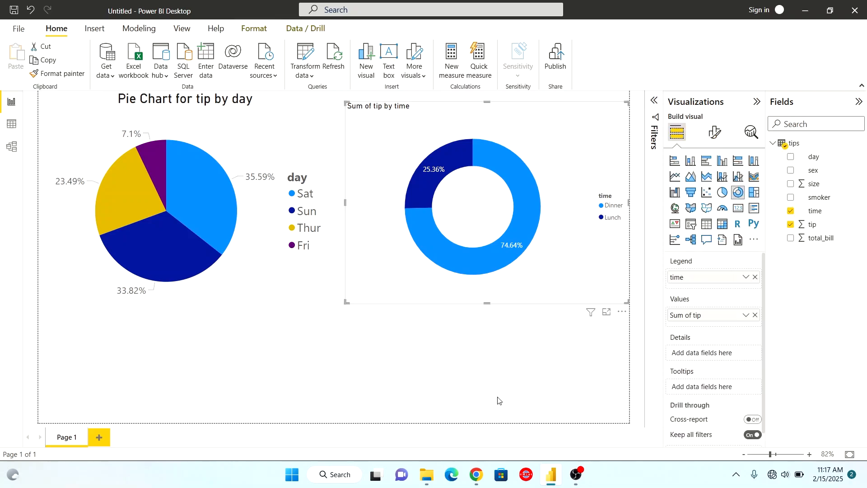
- Set the text size of the donut chart's legend to 15
left_click(557, 186)
left_click(717, 132)
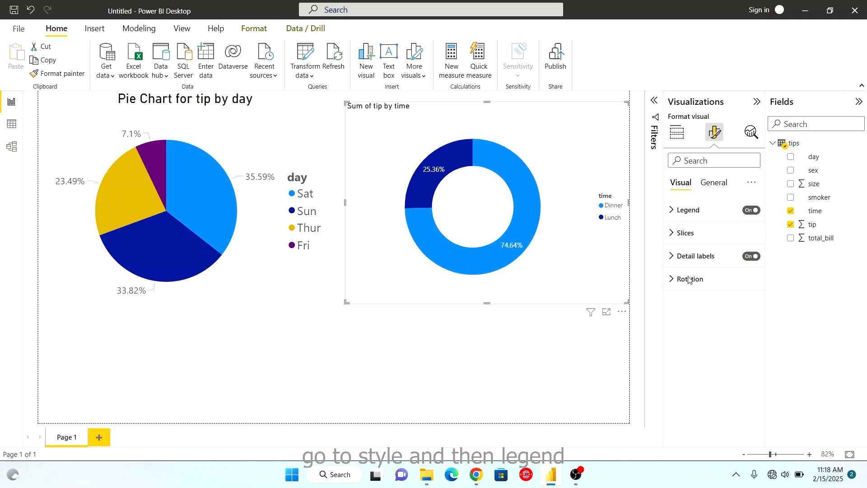
left_click(673, 214)
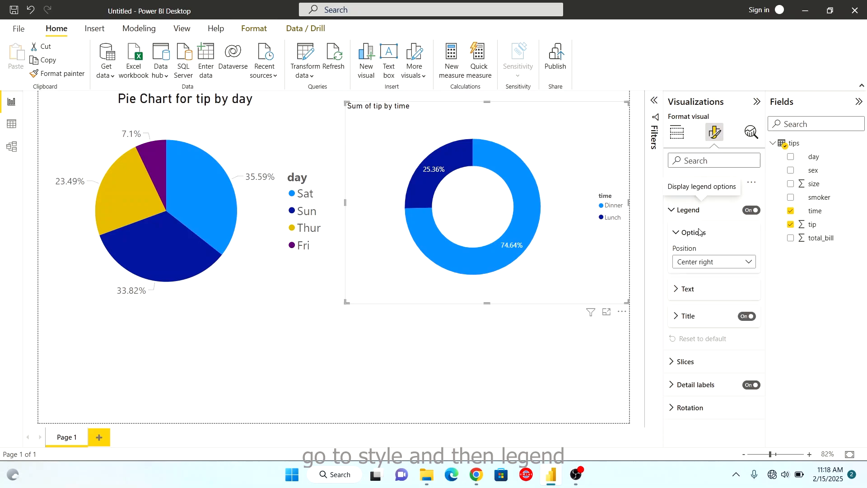
left_click(676, 291)
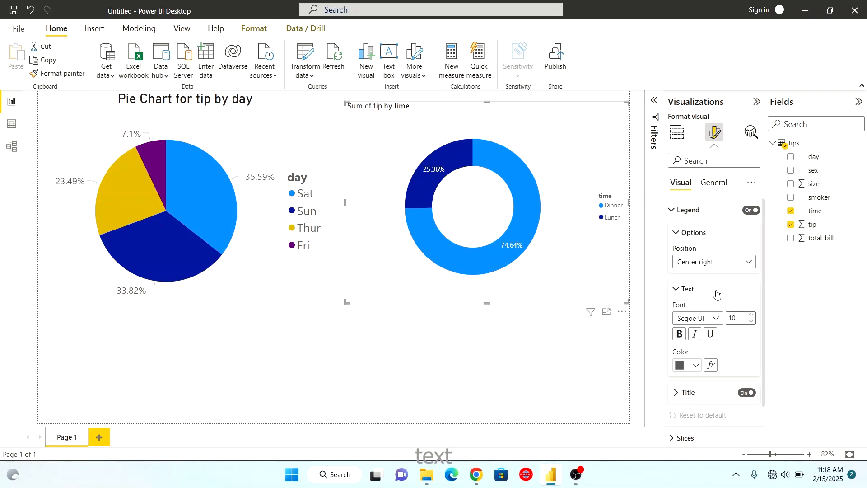
left_click(752, 316)
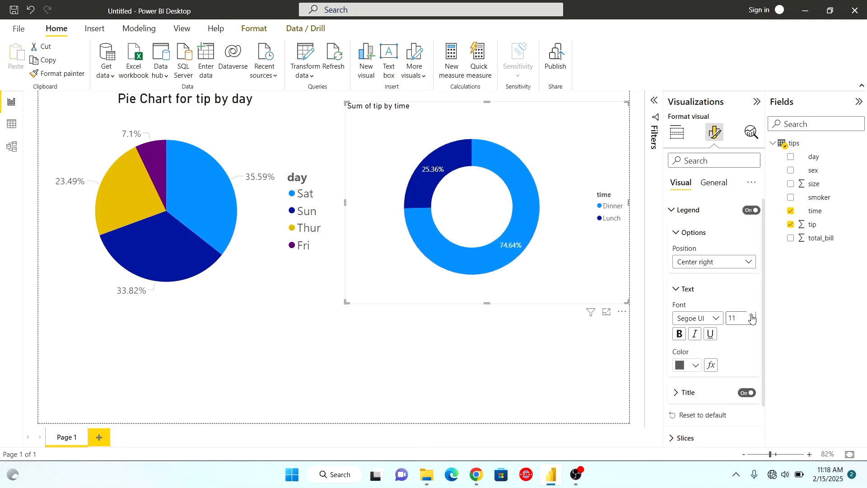
left_click(752, 316)
left_click(752, 315)
left_click(751, 316)
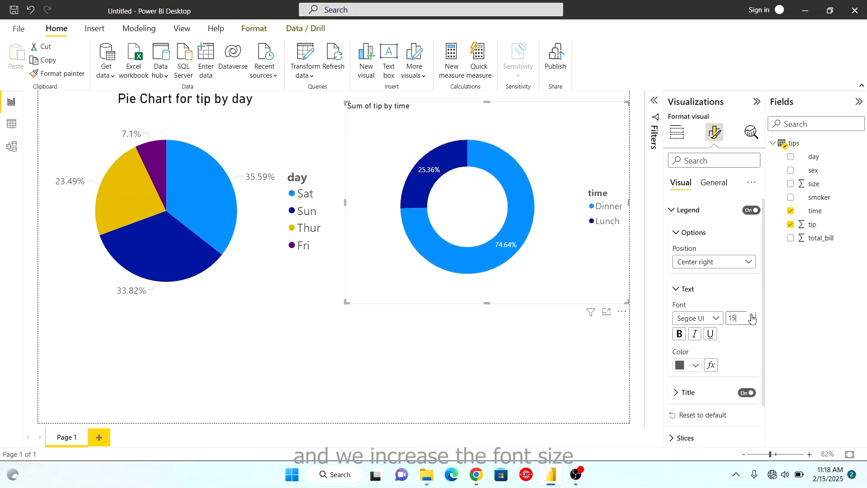
- Increase the text size of the donut chart's legend to 17
left_click(752, 315)
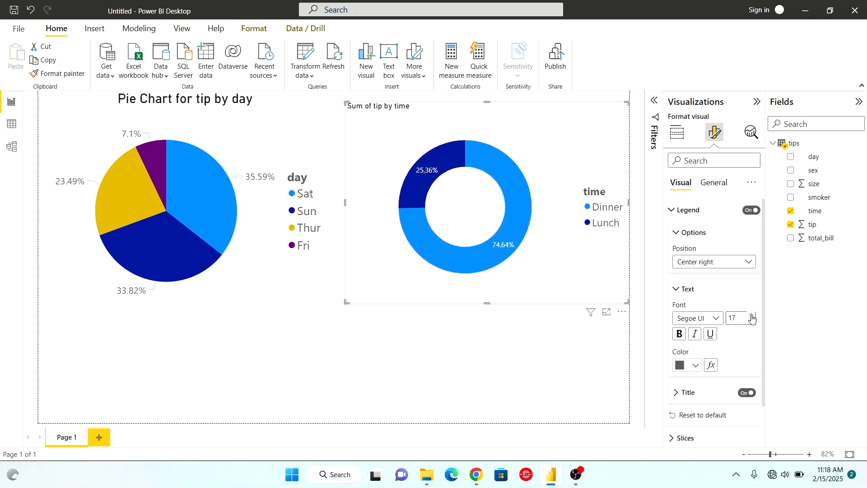
left_click(535, 344)
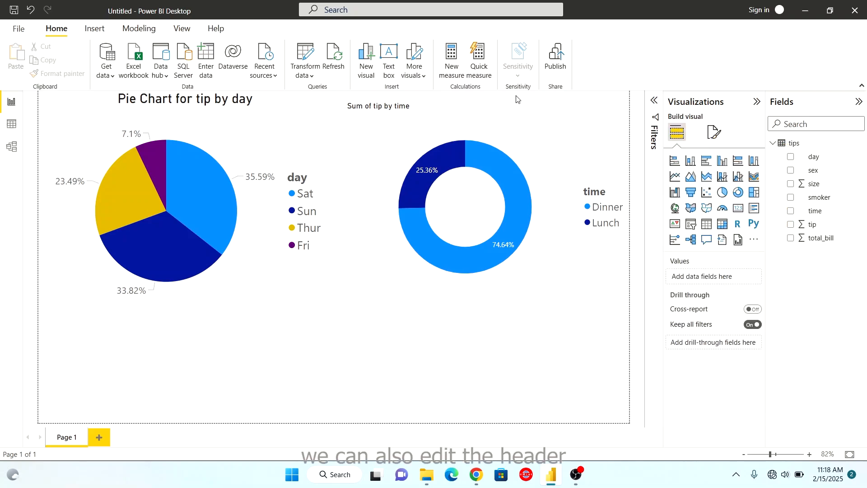
- Shorten the pie chart from its upper edge so that it lines up with the top of the donut chart
left_click(474, 112)
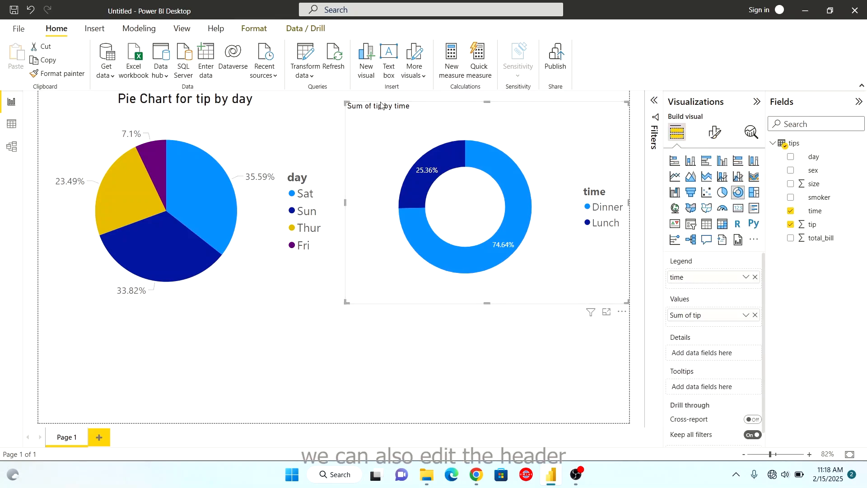
left_click(256, 110)
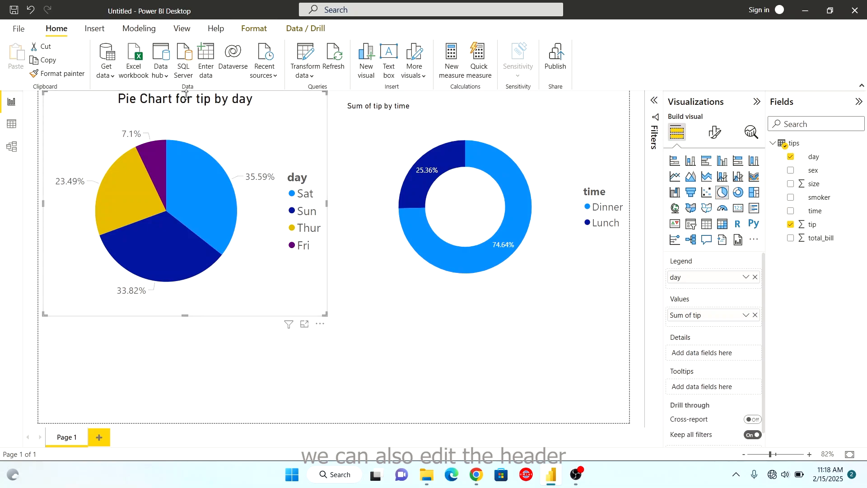
left_click_drag(186, 93, 186, 104)
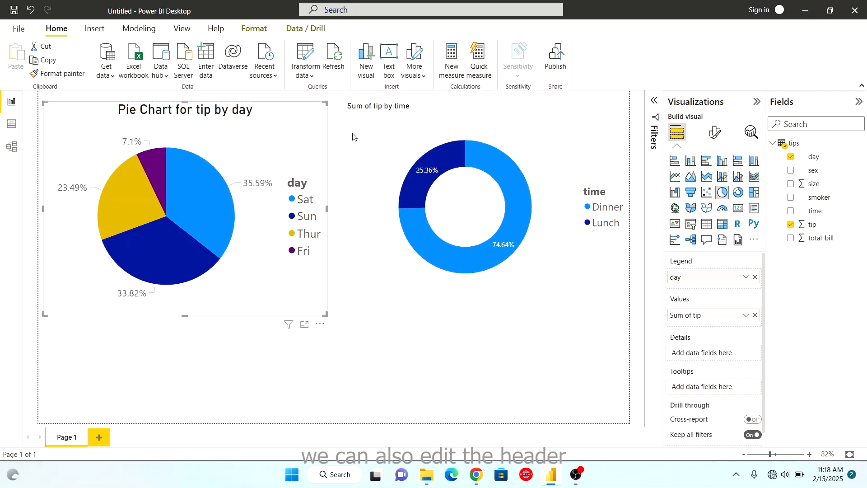
- Change the donut chart's title text to "Tip by time"
left_click(514, 121)
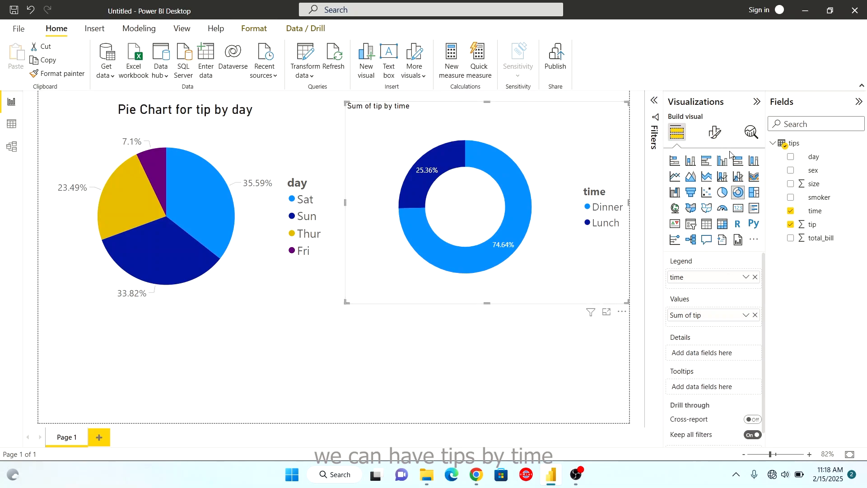
left_click(715, 132)
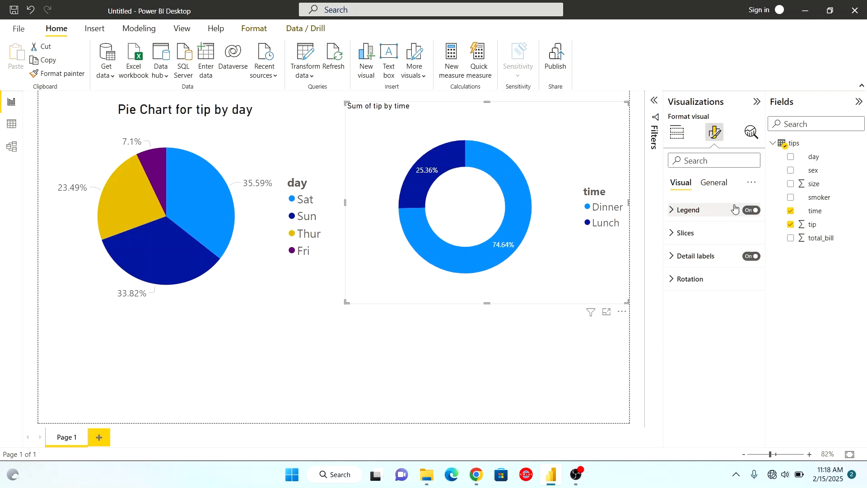
left_click(714, 182)
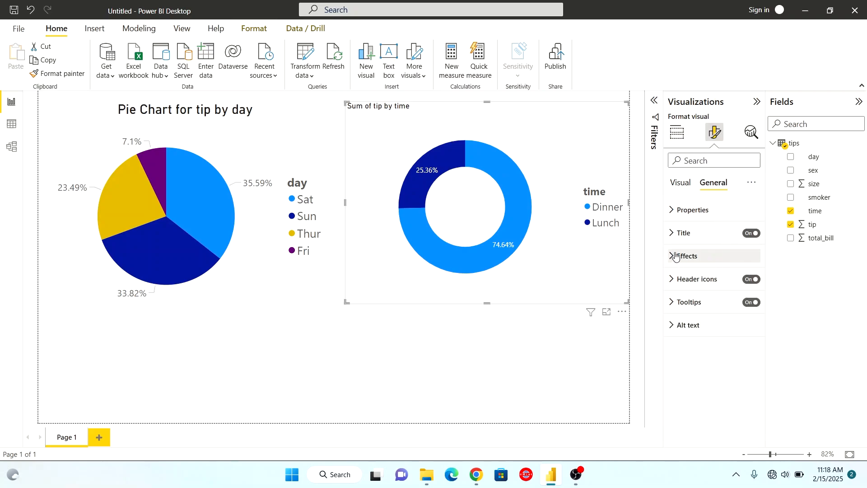
left_click(672, 236)
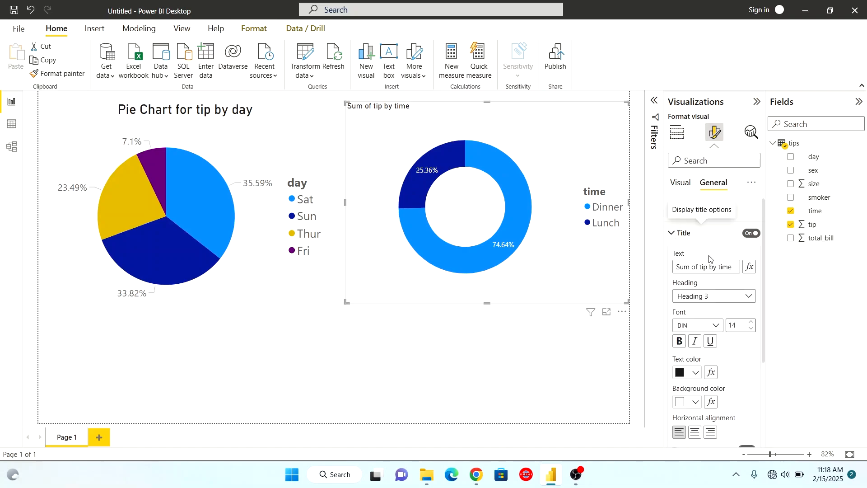
left_click_drag(697, 266, 666, 266)
key("BackSpace")
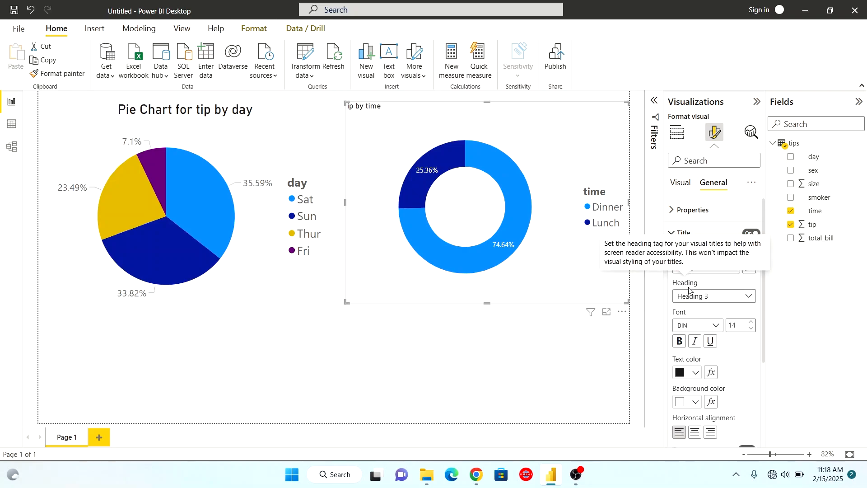
key("Delete")
type("T")
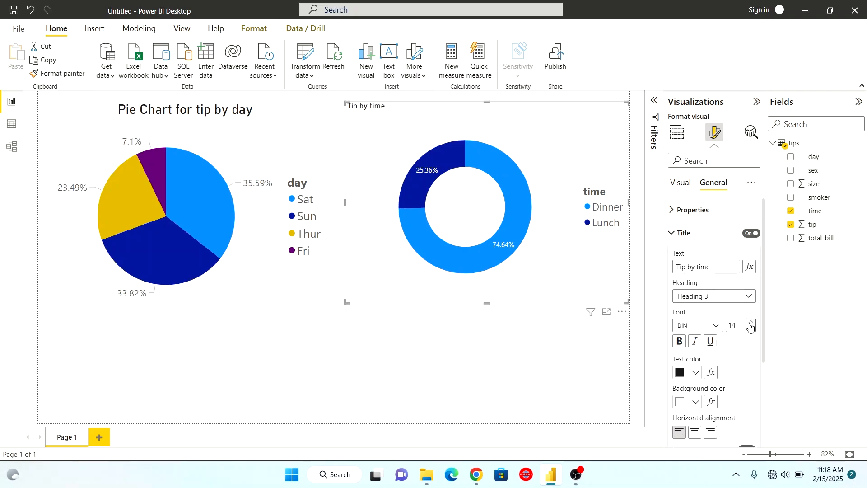
- Set the donut chart's title font size to 24 and center the title horizontally
left_click(751, 322)
left_click(751, 322)
left_click(752, 322)
left_click_drag(735, 328, 723, 326)
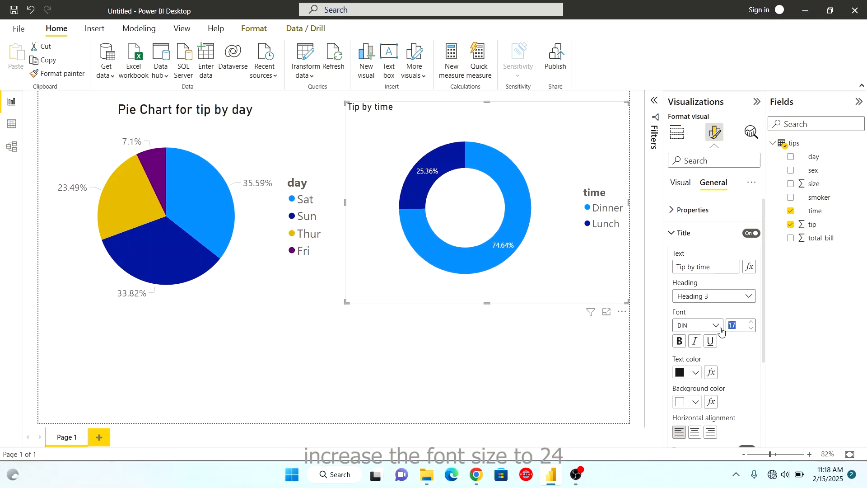
type("24")
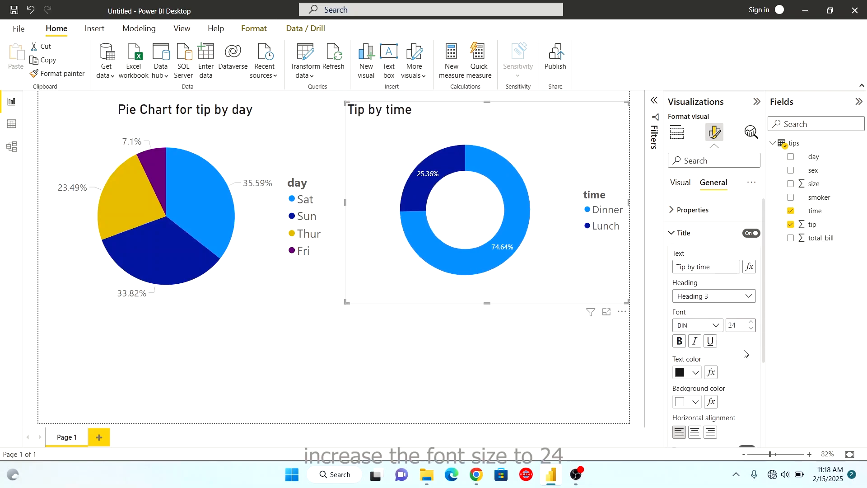
left_click(695, 432)
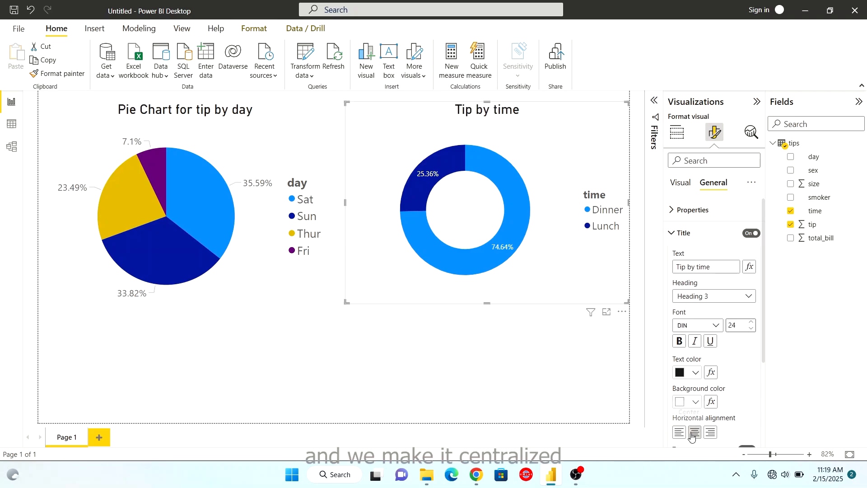
left_click(472, 349)
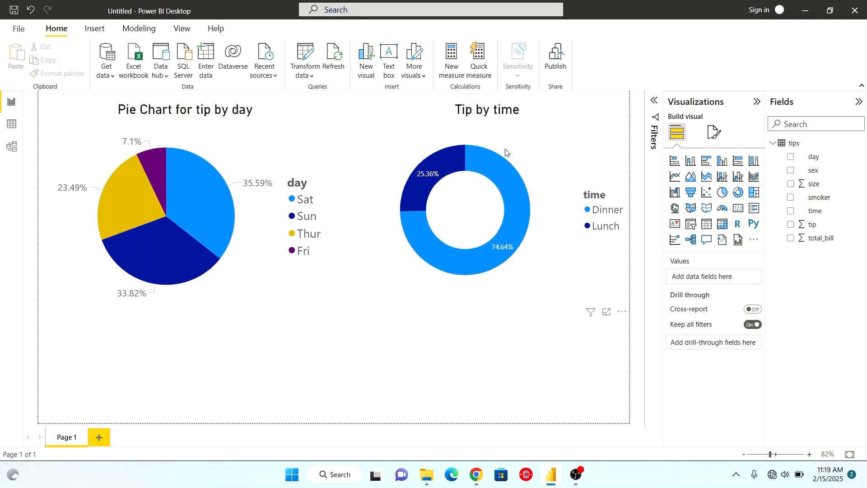
- Reduce the inner radius of the donut chart's slices to 51 px
left_click(464, 288)
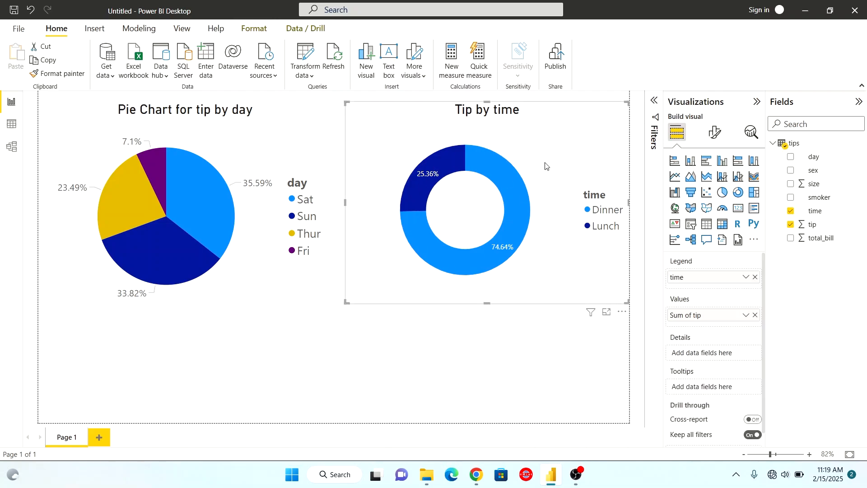
left_click(714, 133)
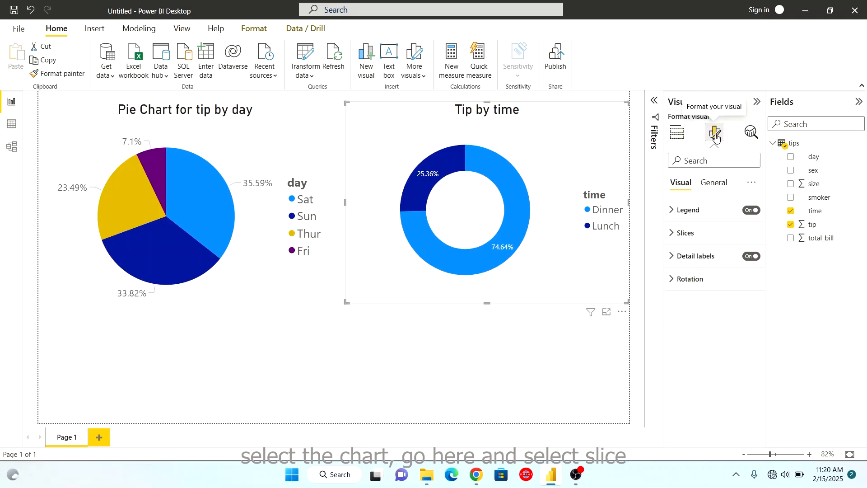
left_click(673, 237)
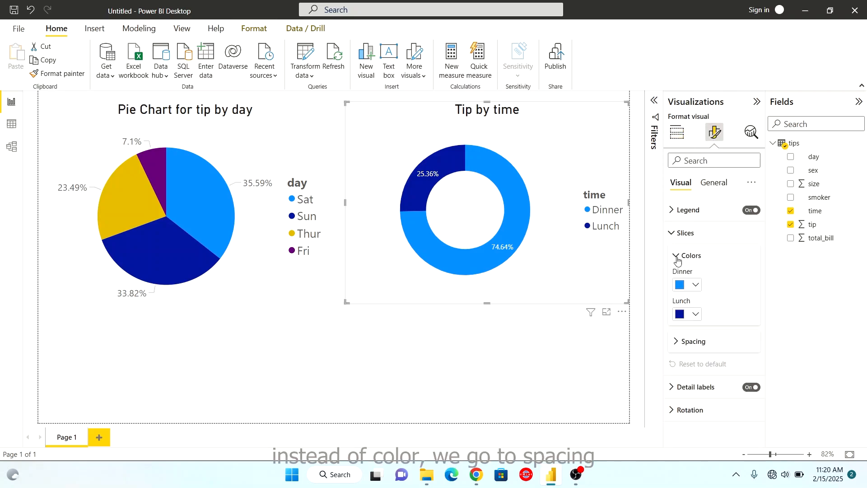
left_click(677, 256)
left_click(675, 282)
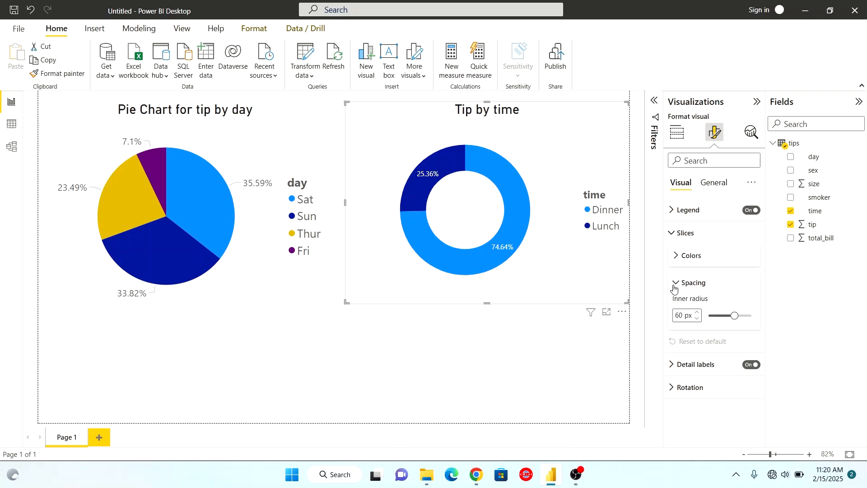
left_click_drag(735, 316, 730, 316)
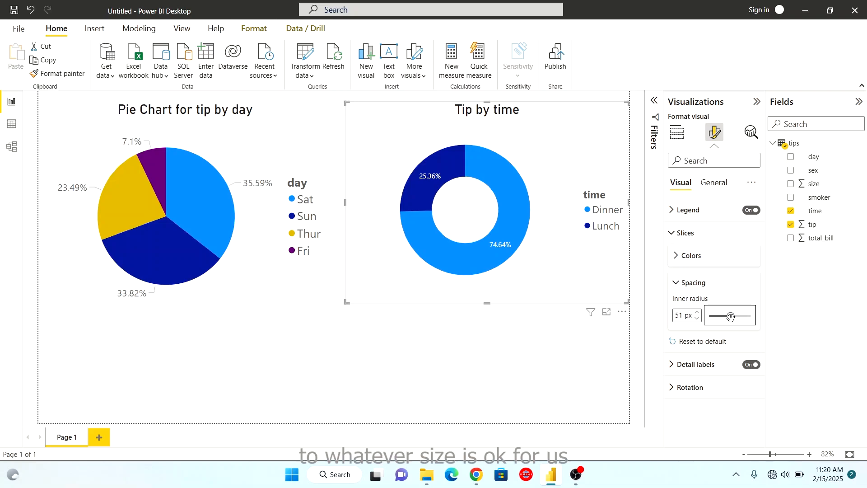
- Add a card visual below the pie chart showing the sum of tip
left_click(474, 349)
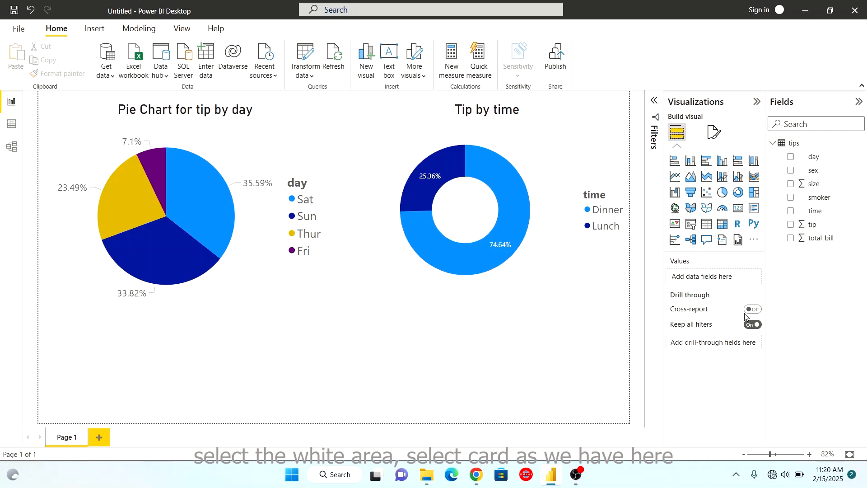
left_click(741, 209)
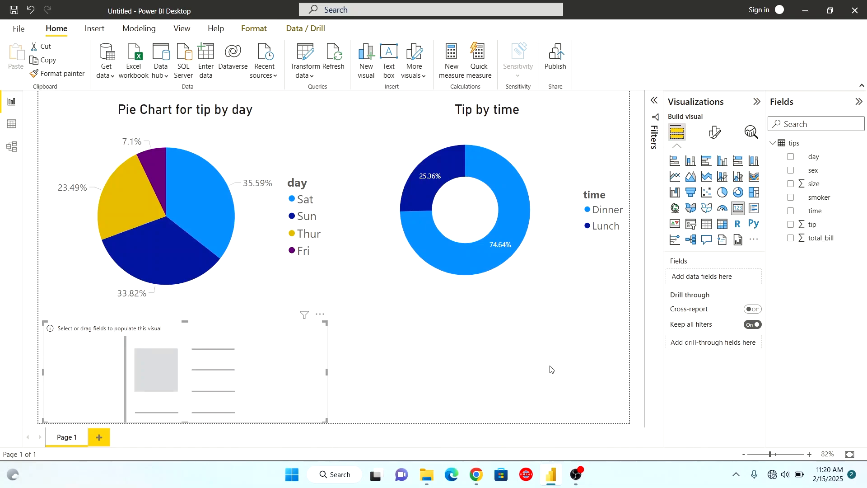
left_click(791, 225)
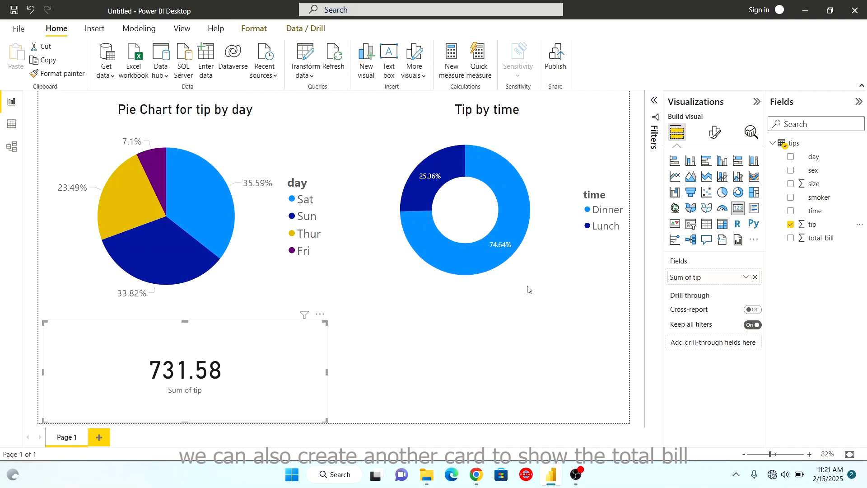
- Add a second card visual below the donut chart showing the sum of total_bill
left_click(499, 352)
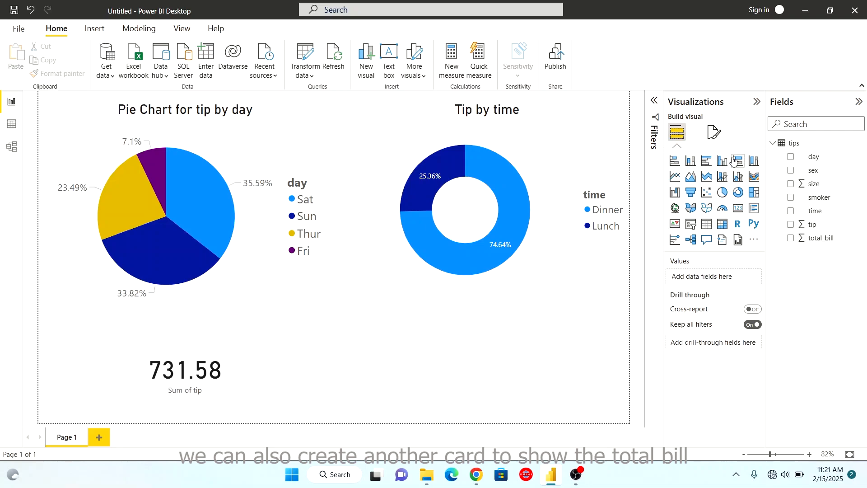
left_click(738, 211)
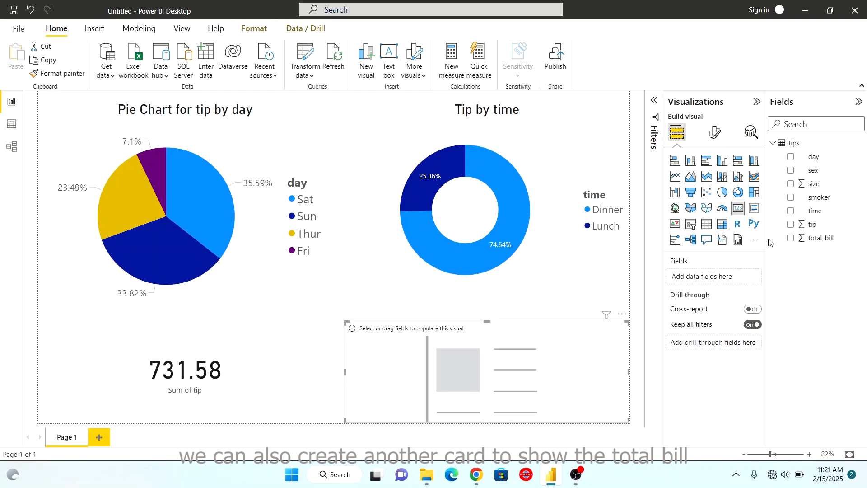
left_click(791, 238)
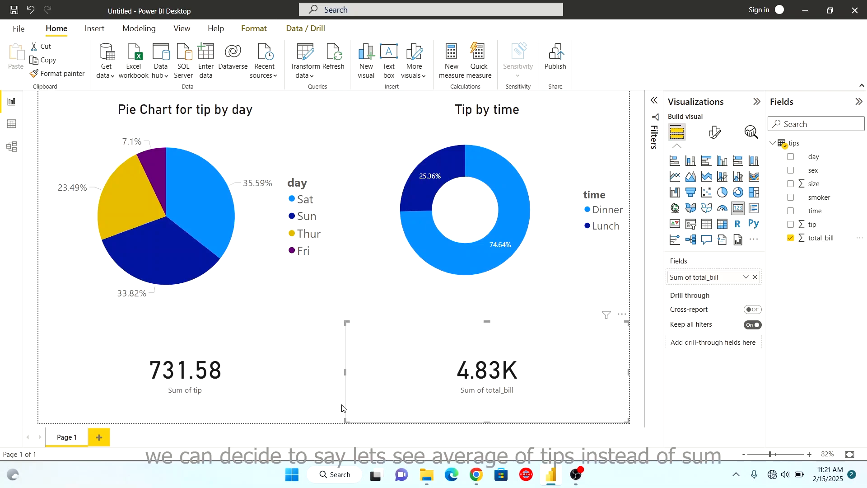
- Change the tip card's aggregation to Average
left_click(245, 370)
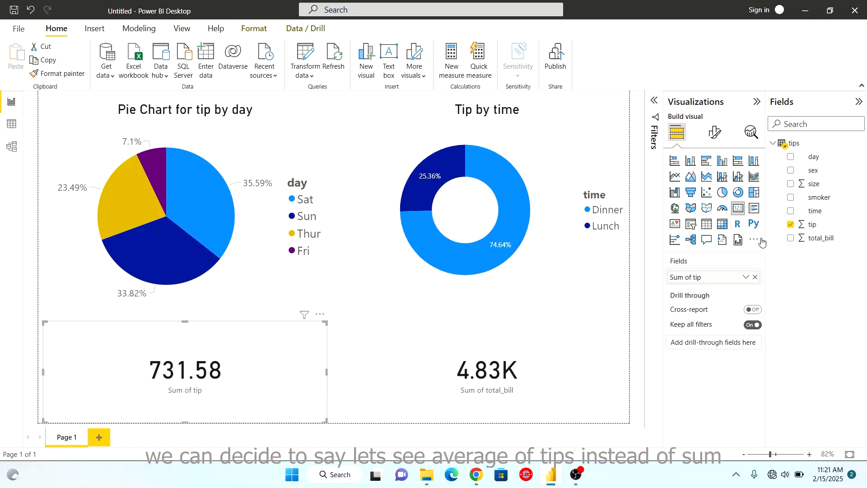
left_click(746, 277)
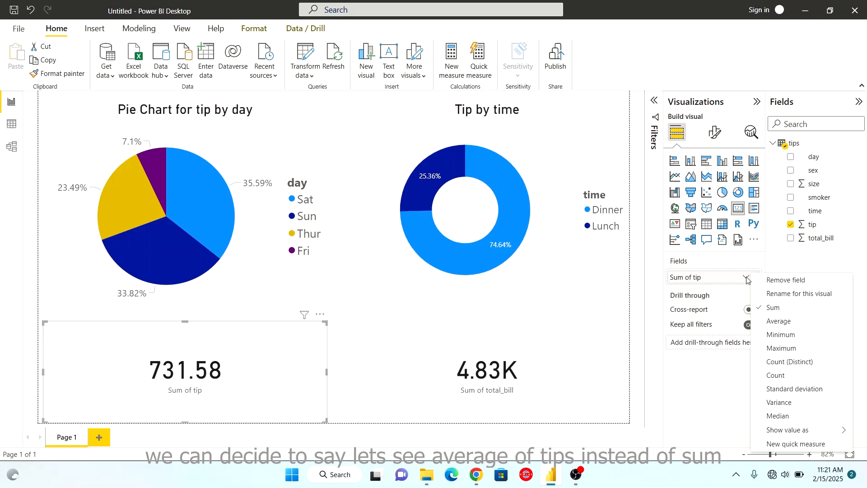
left_click(782, 322)
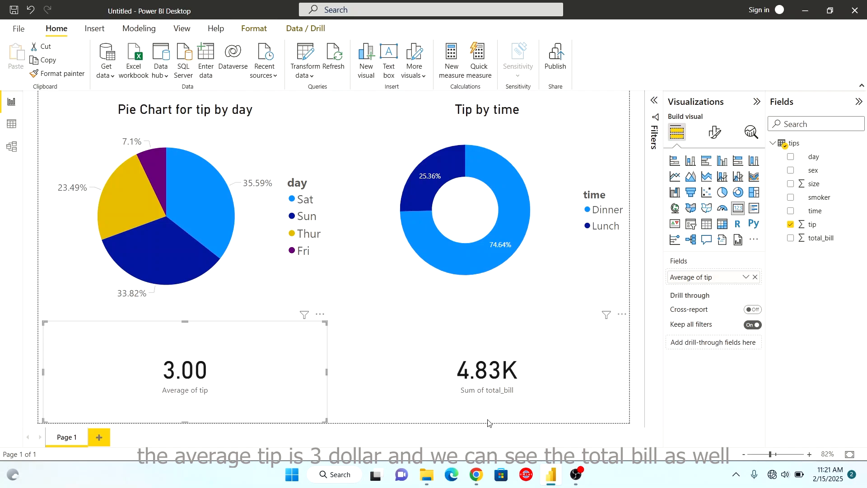
left_click(559, 380)
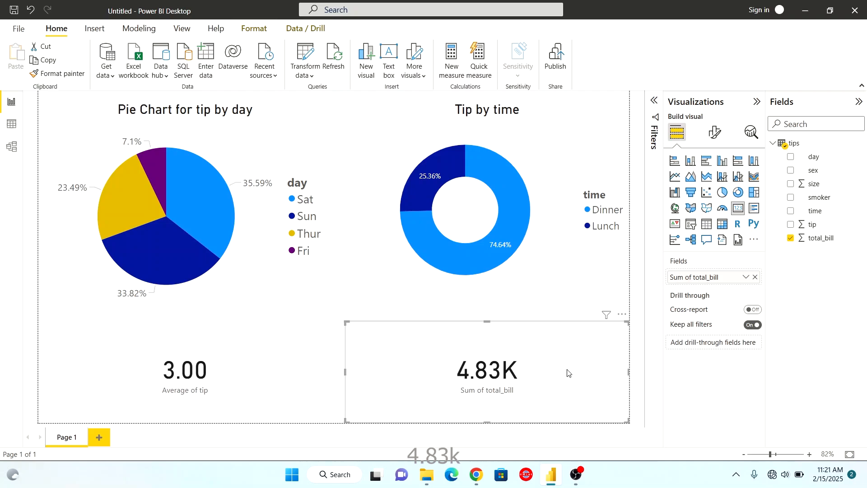
left_click(589, 312)
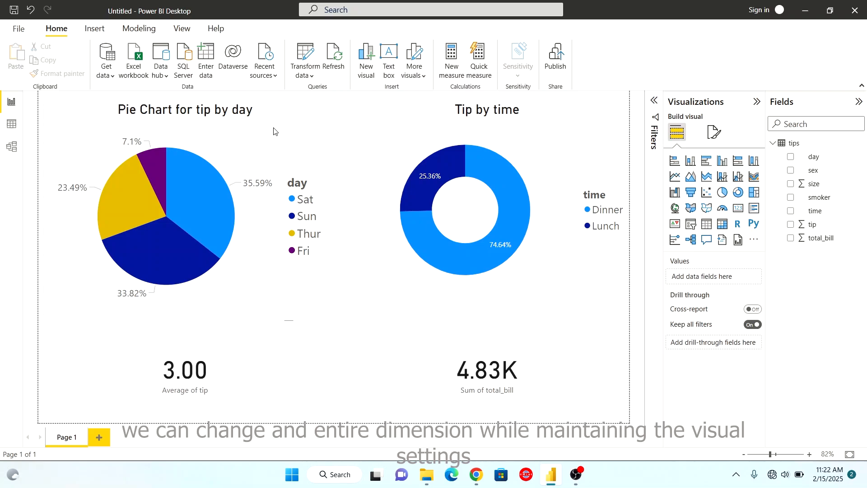
- Replace tip with total_bill as the value of the pie chart by day
left_click(258, 144)
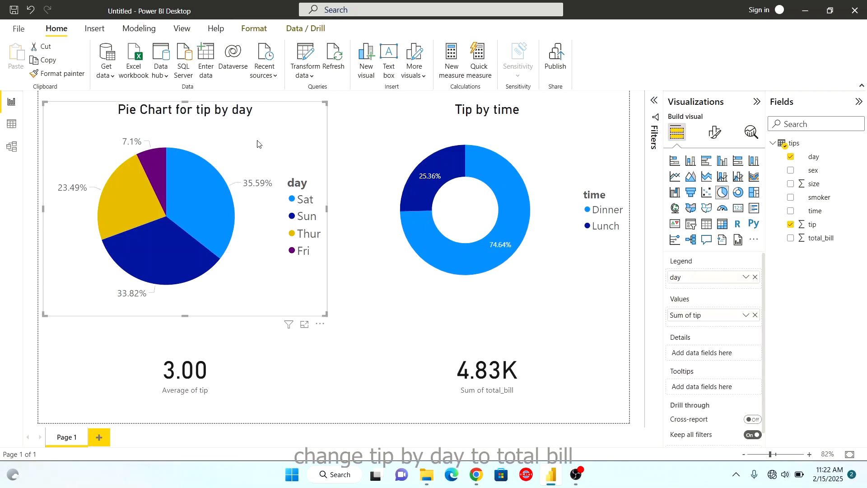
left_click(790, 238)
left_click(792, 227)
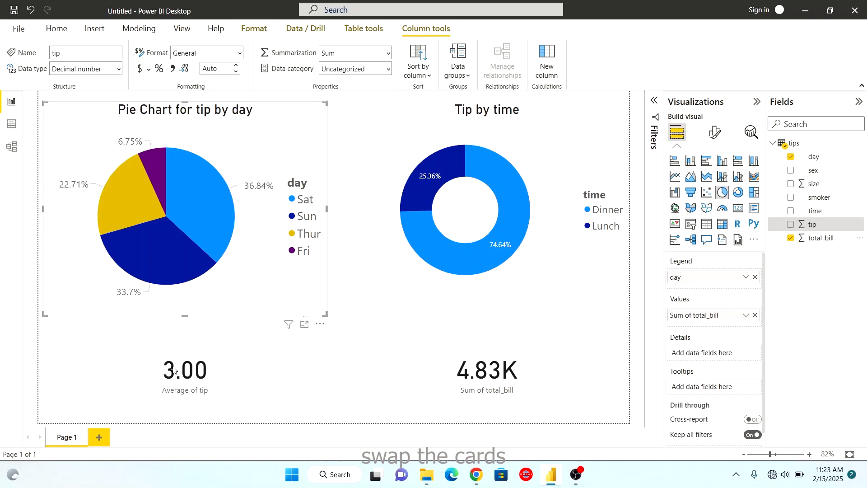
- Swap the two cards, placing Average of tip under the donut chart and Sum of total_bill under the pie chart
left_click_drag(172, 375, 474, 331)
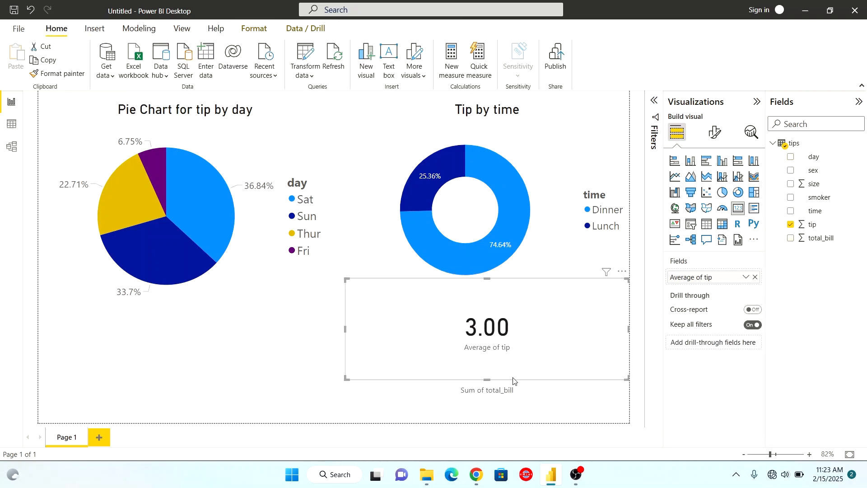
left_click_drag(511, 406, 208, 404)
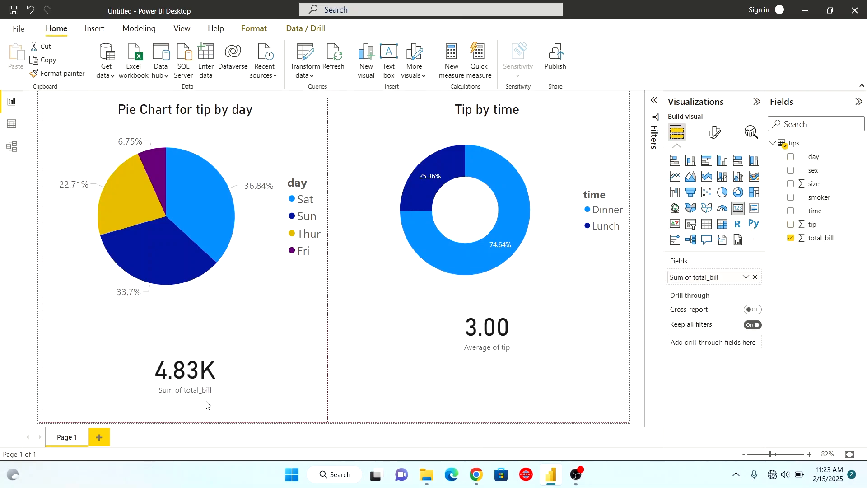
- Move the Average of tip card down so it lines up with the Sum of total_bill card
left_click_drag(555, 346, 555, 383)
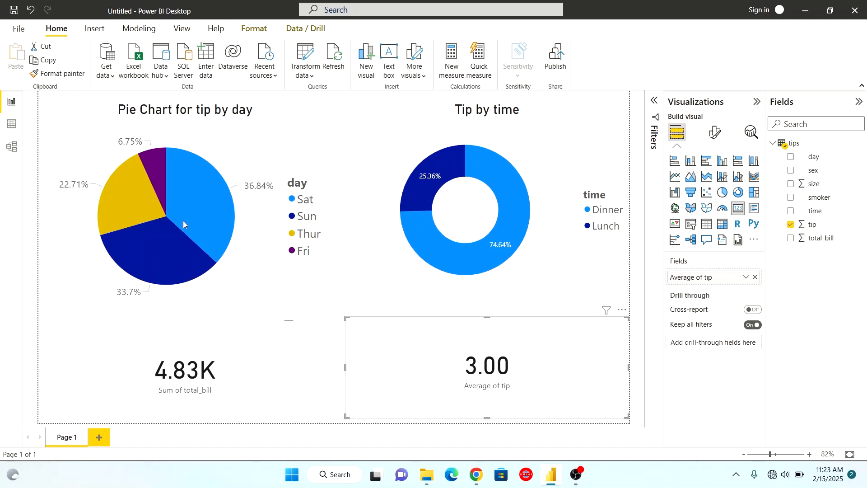
- Change the pie chart's title text to "Pie Chart for Total Bill by day" and deselect the chart
left_click(190, 116)
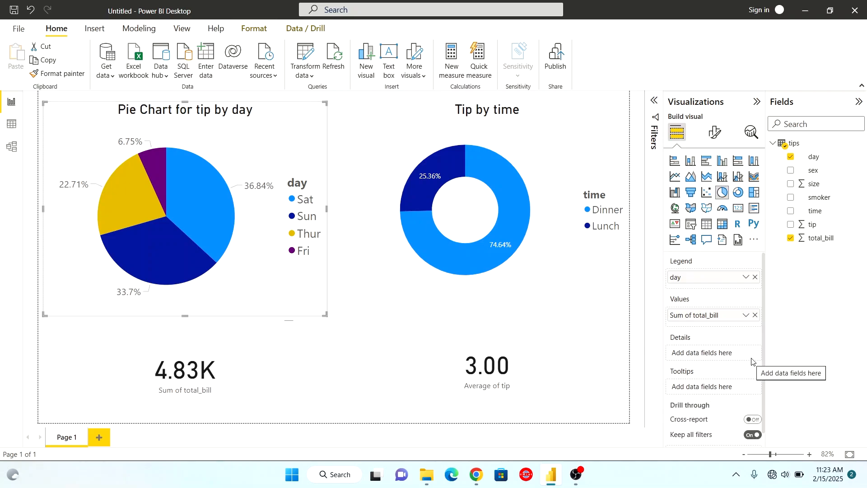
left_click(714, 132)
left_click(713, 182)
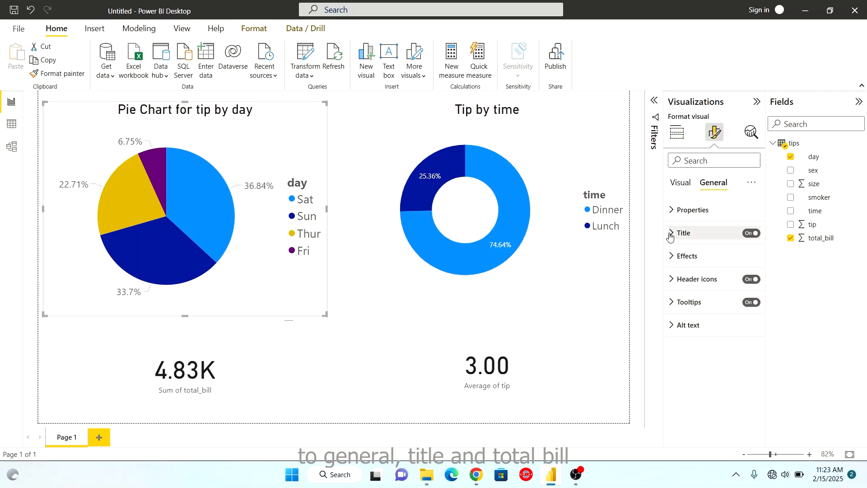
left_click(669, 233)
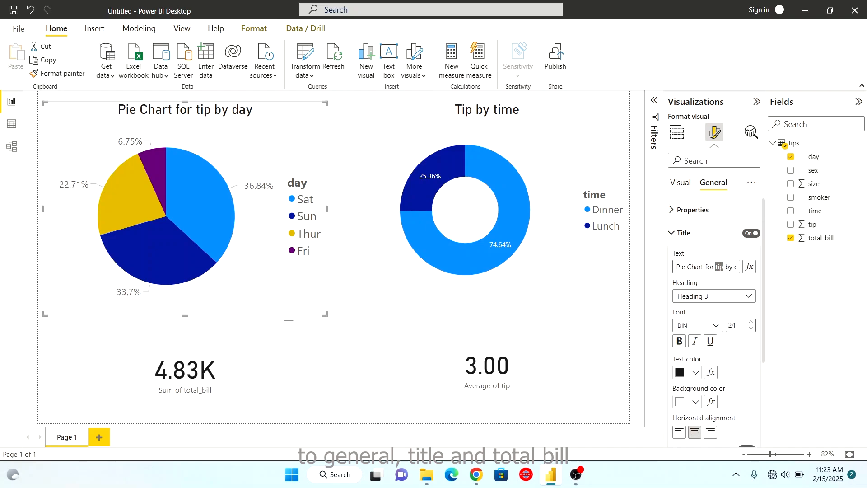
type("Tota")
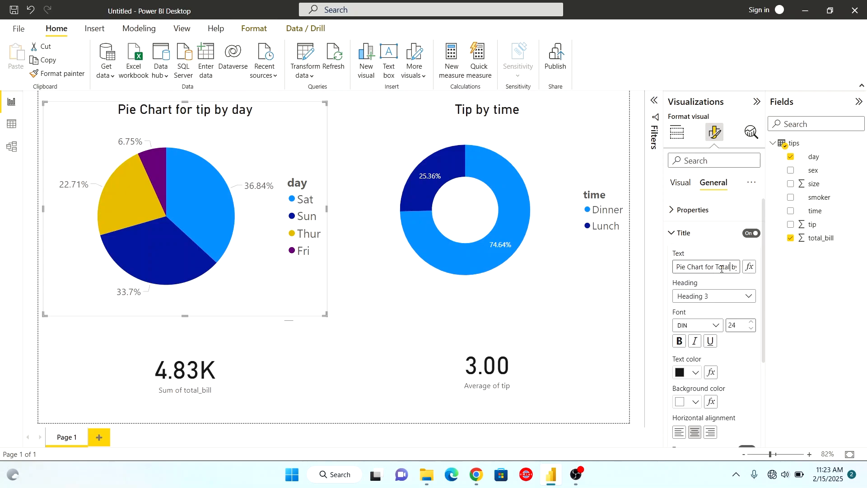
type("l Bill")
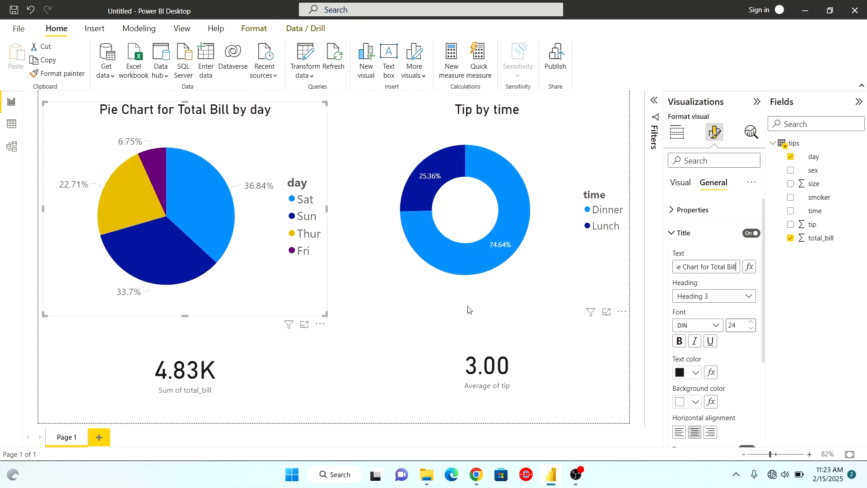
left_click(335, 357)
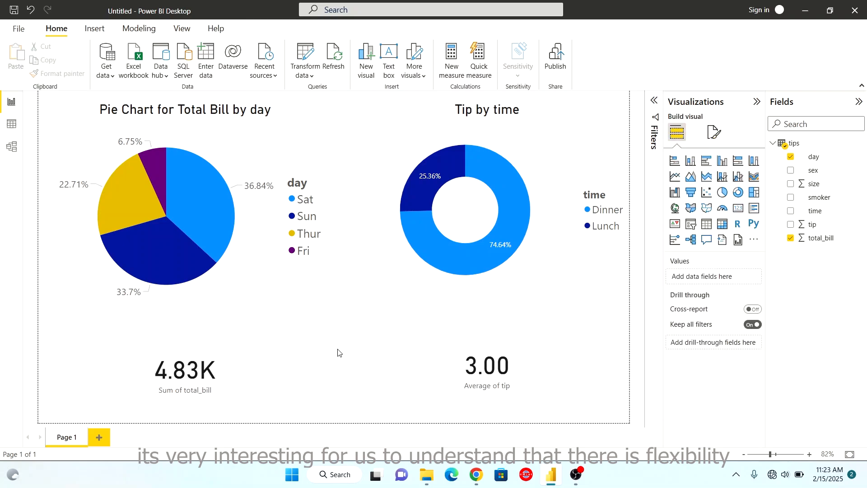